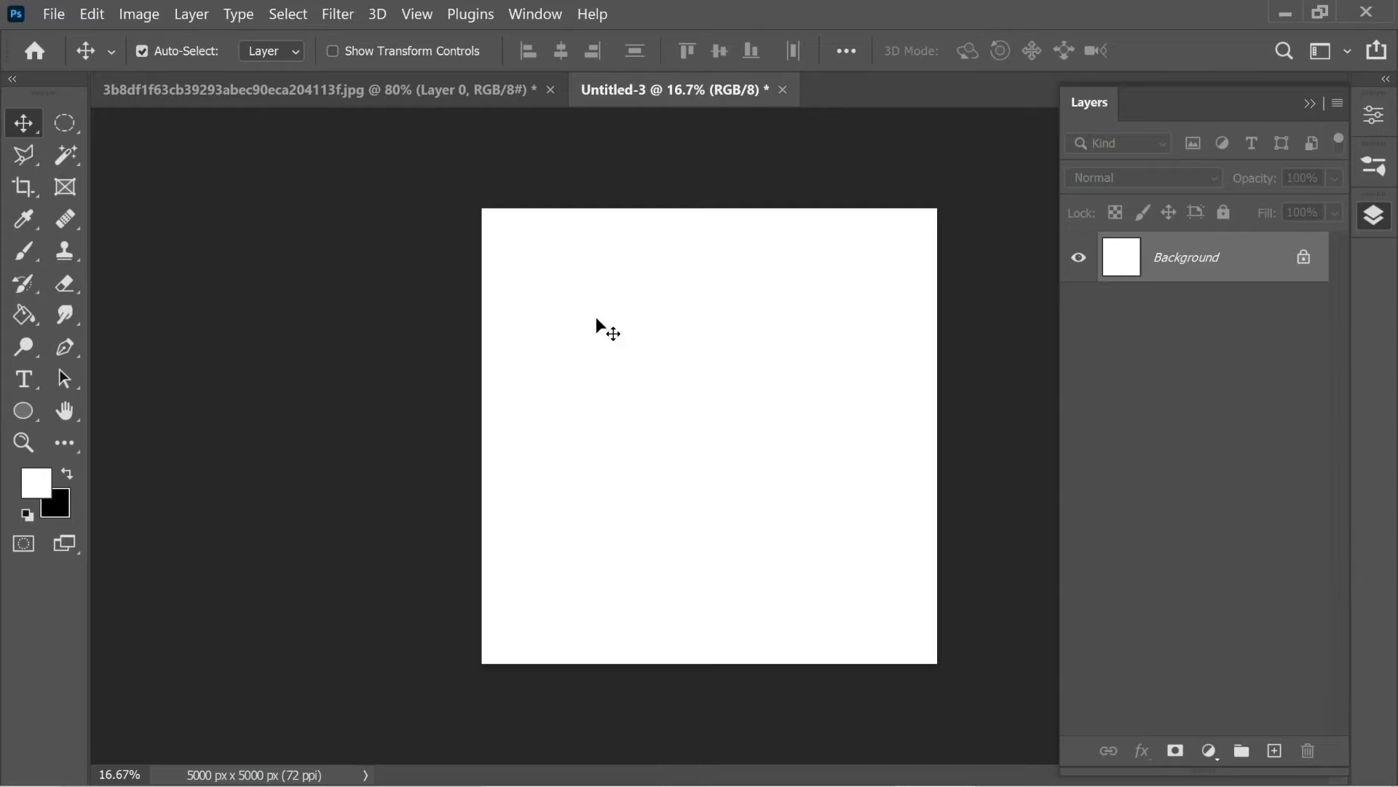
Step: Convert the Background into Layer 0, fill it solid black and lock it
double_click(1225, 264)
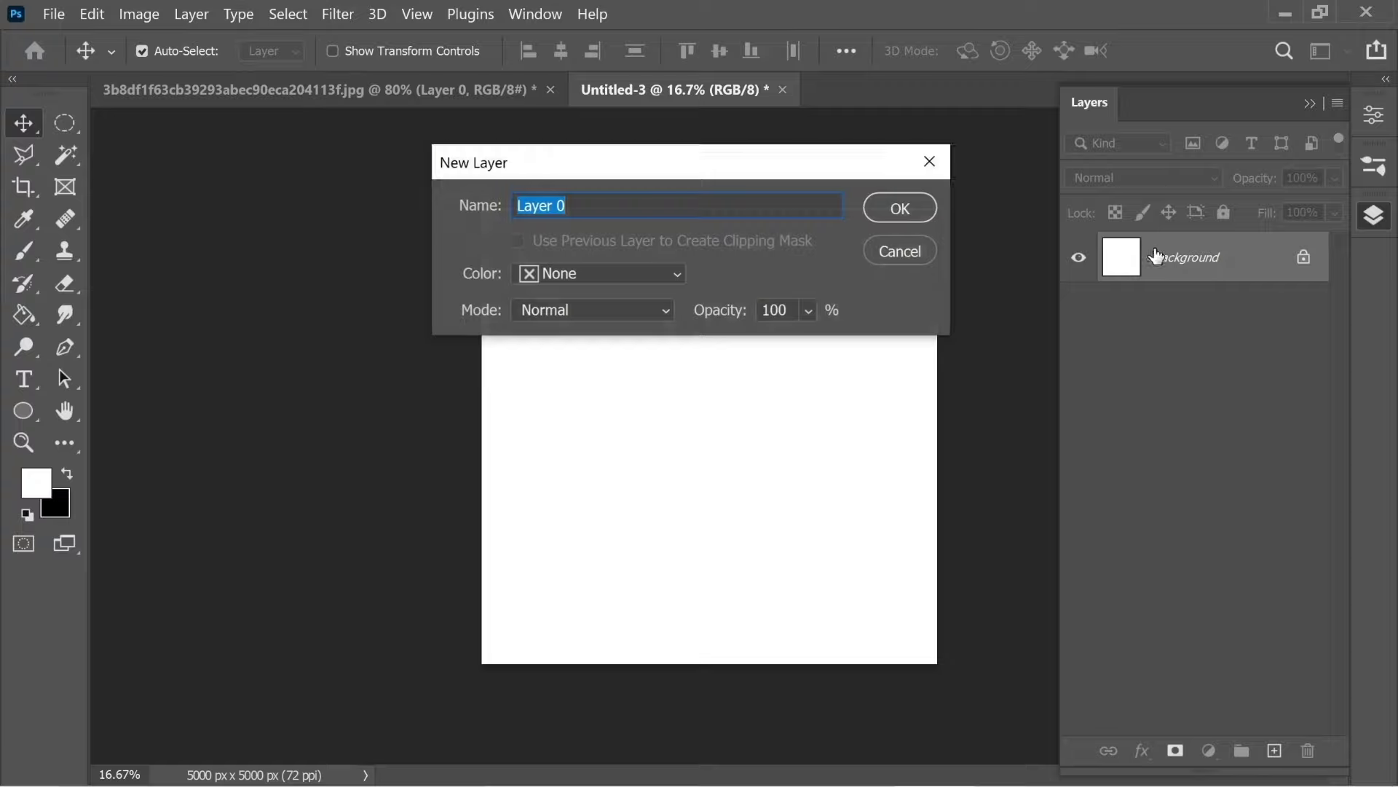
click(898, 210)
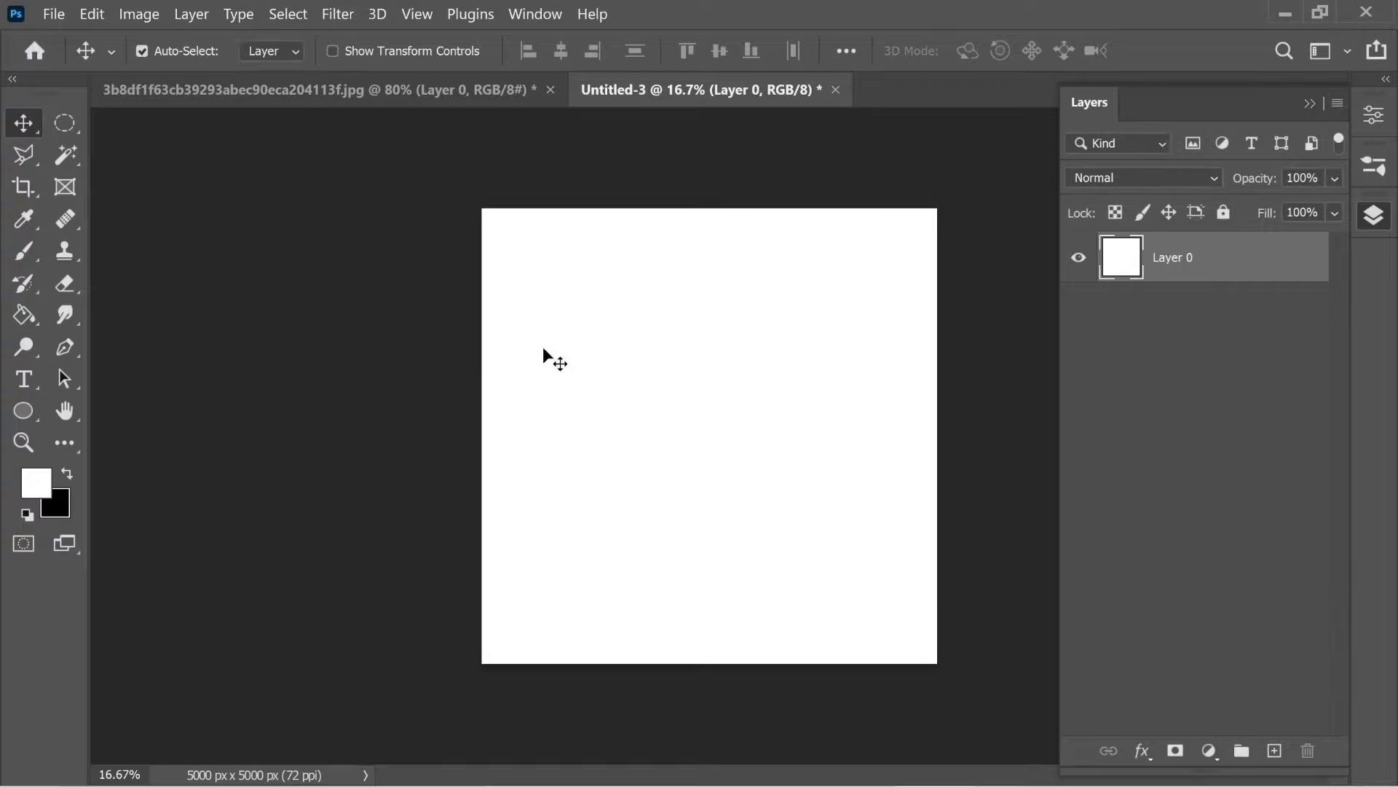
click(25, 315)
click(67, 472)
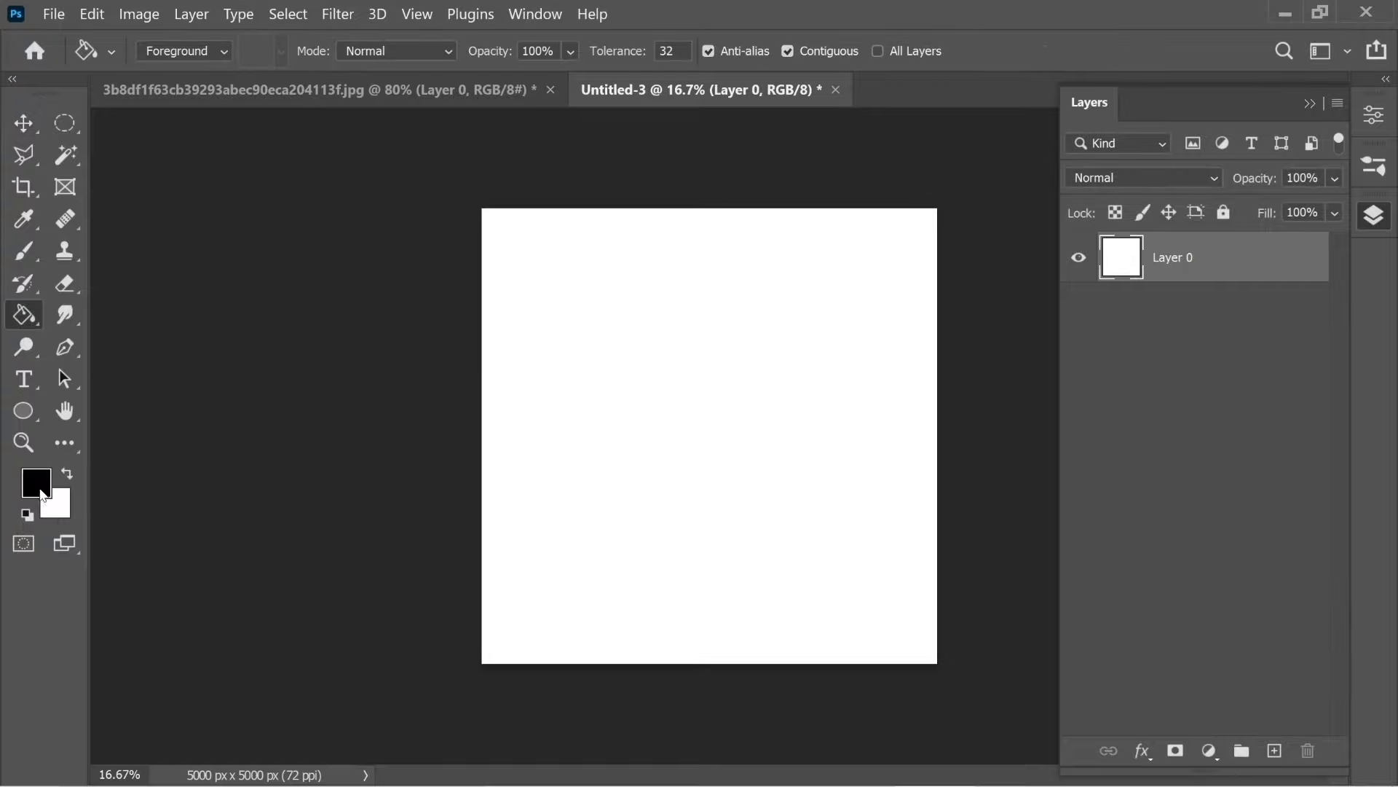
click(700, 498)
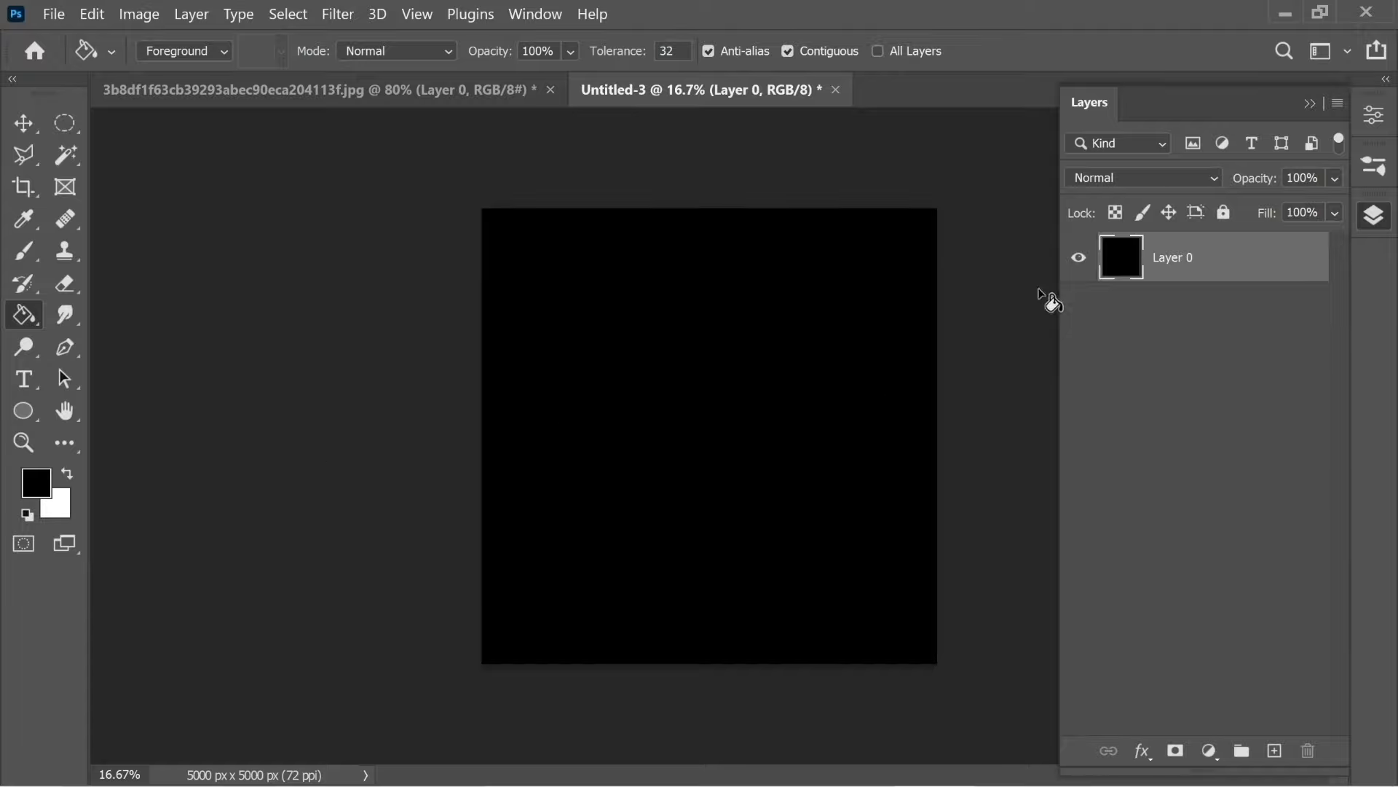
click(1223, 213)
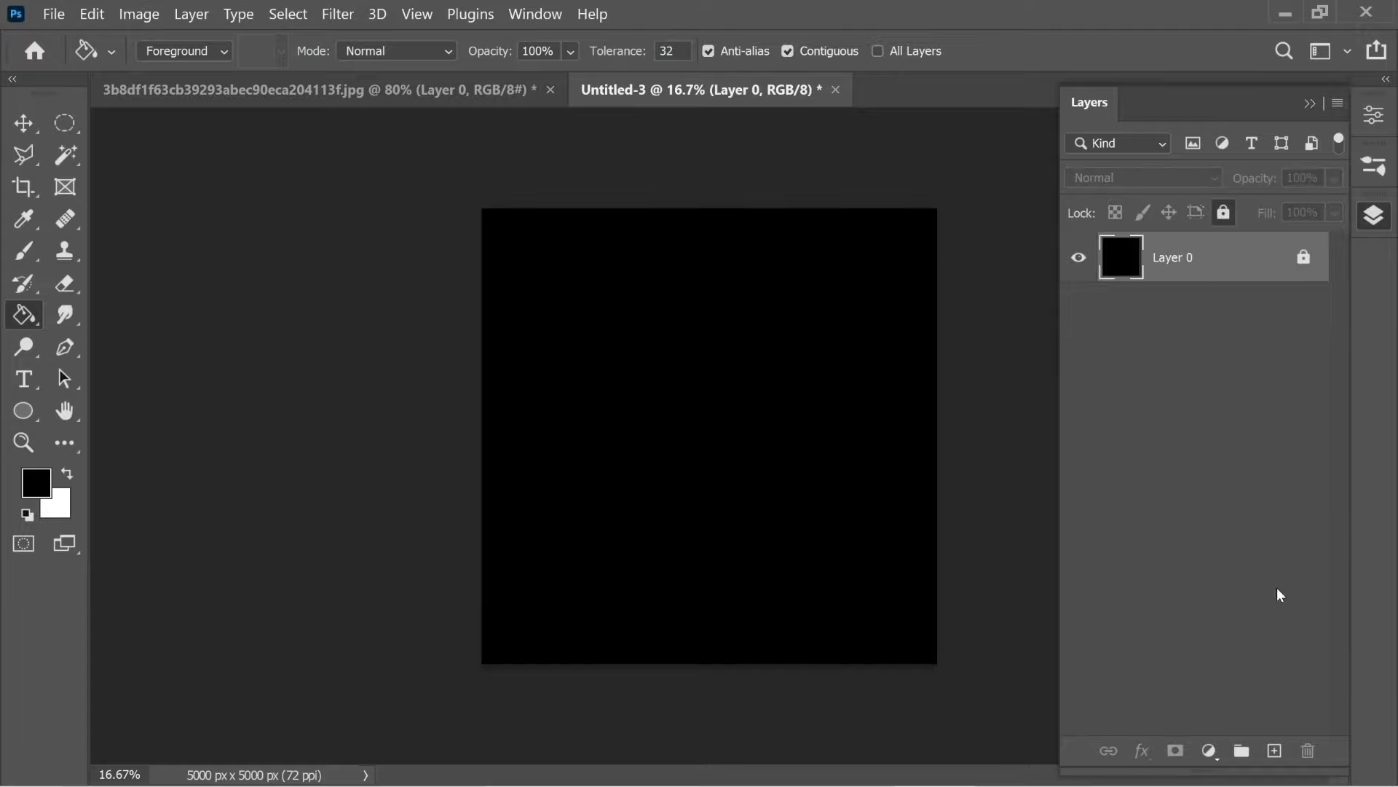
Step: Add a new empty layer above Layer 0 and name it 'ray'
click(1275, 751)
double_click(1182, 269)
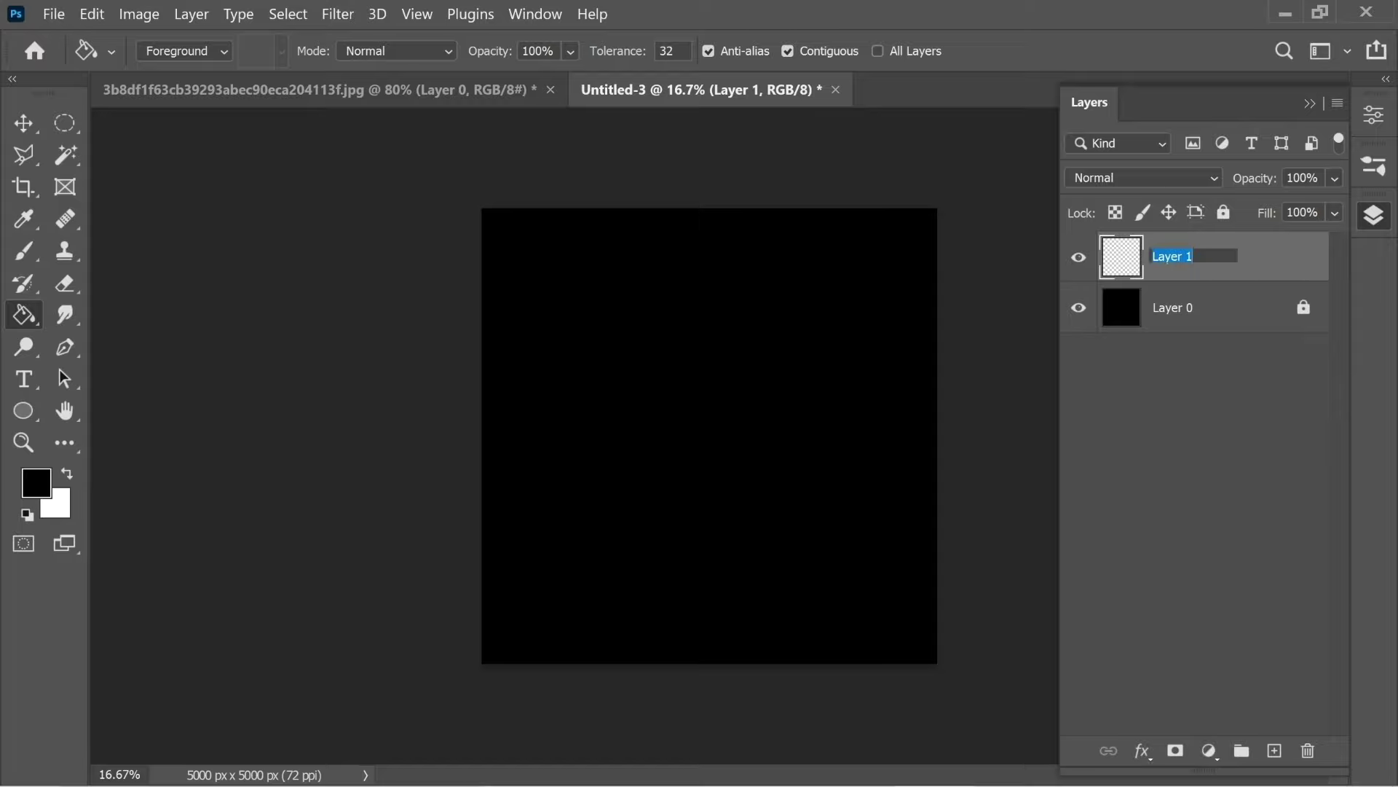
text(ray)
click(1206, 446)
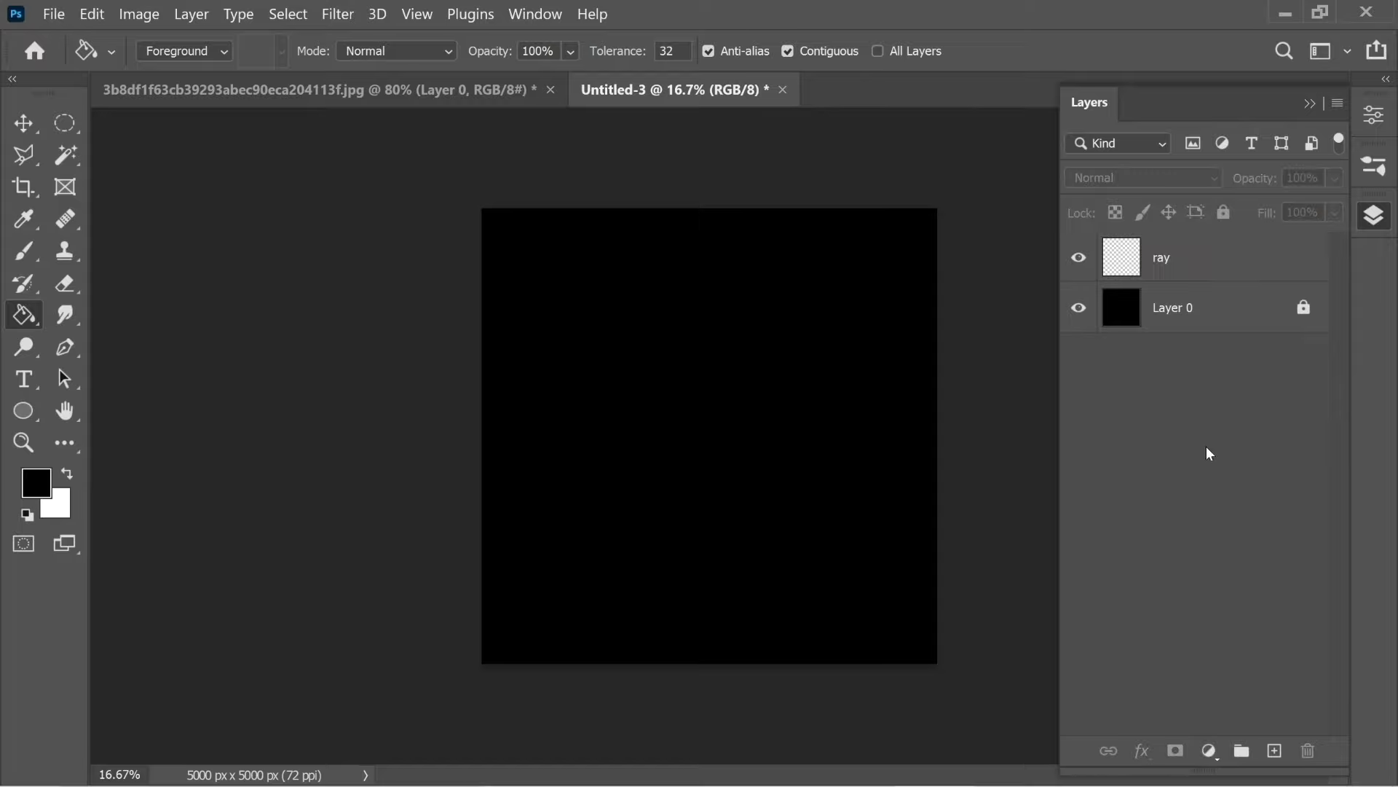
click(1202, 262)
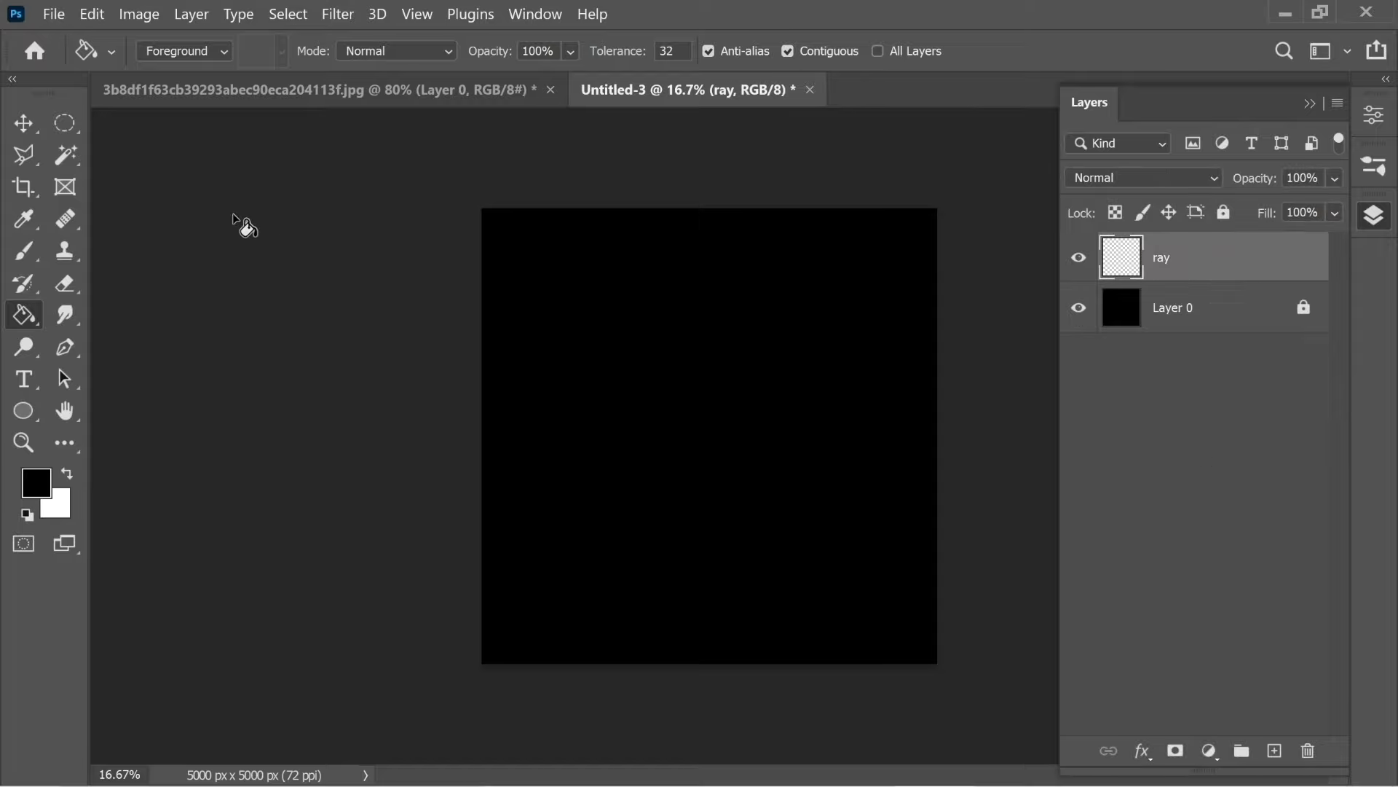
Step: Draw a circular elliptical-marquee selection at the centre of the canvas
click(61, 126)
right_click(58, 124)
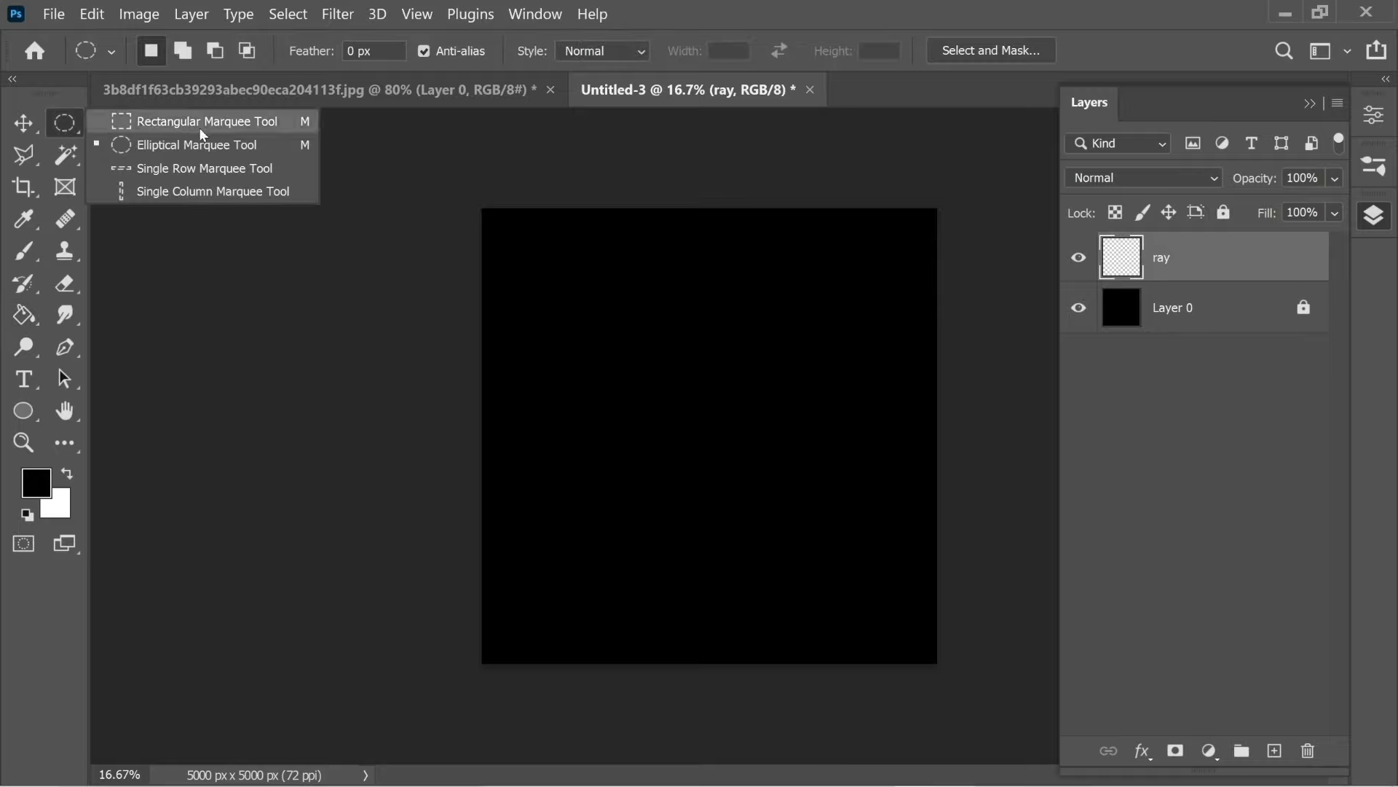
click(188, 144)
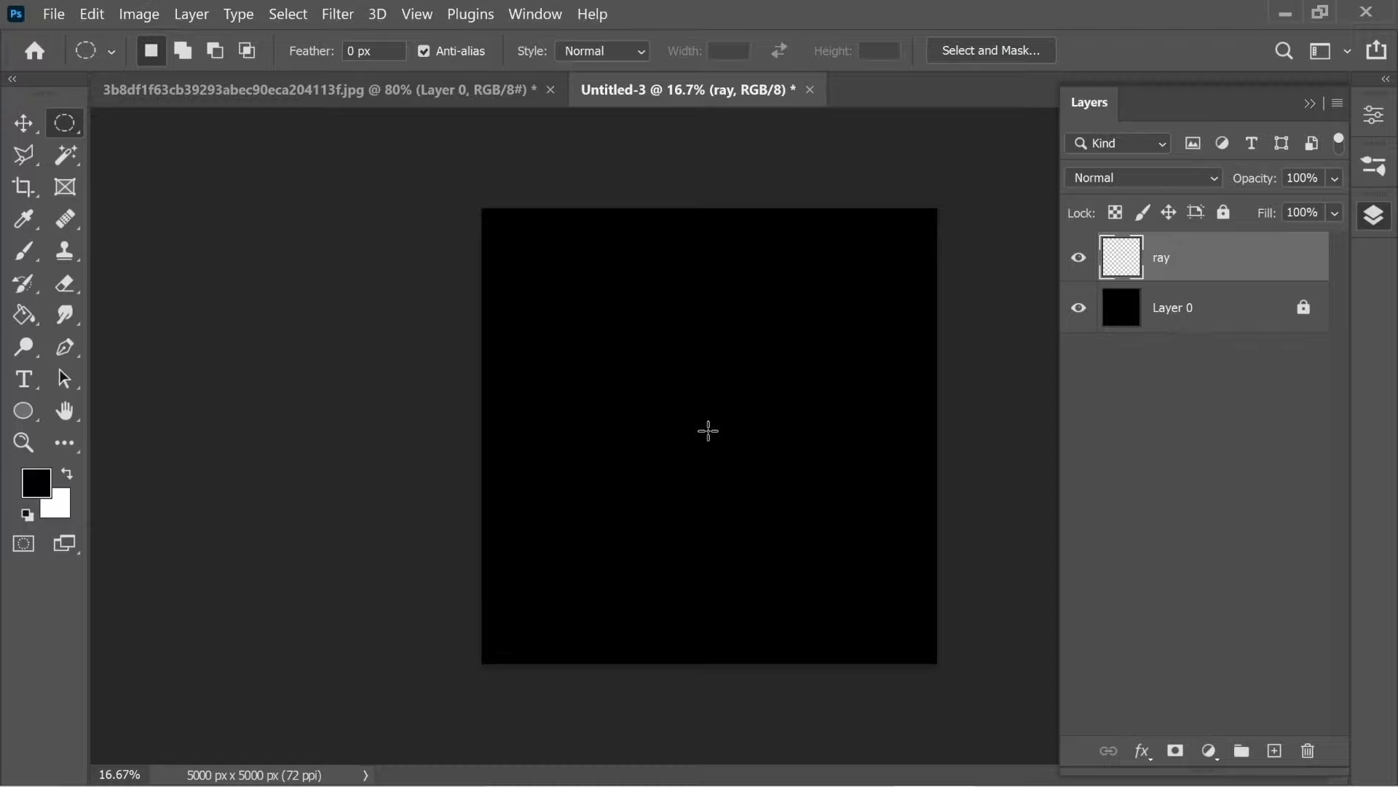
drag(708, 430, 815, 329)
Step: Feather the circular selection by 200 pixels
click(294, 16)
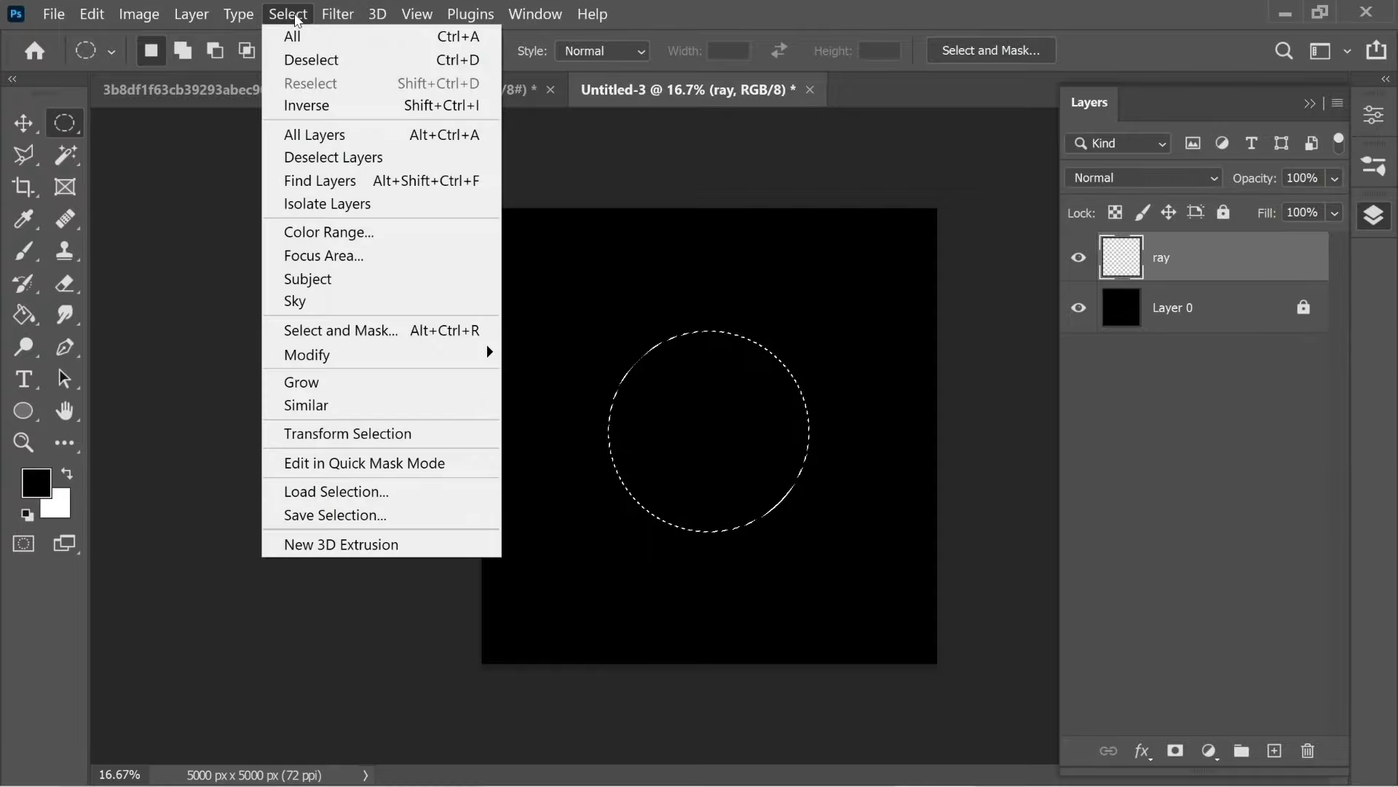
mouse_move(367, 358)
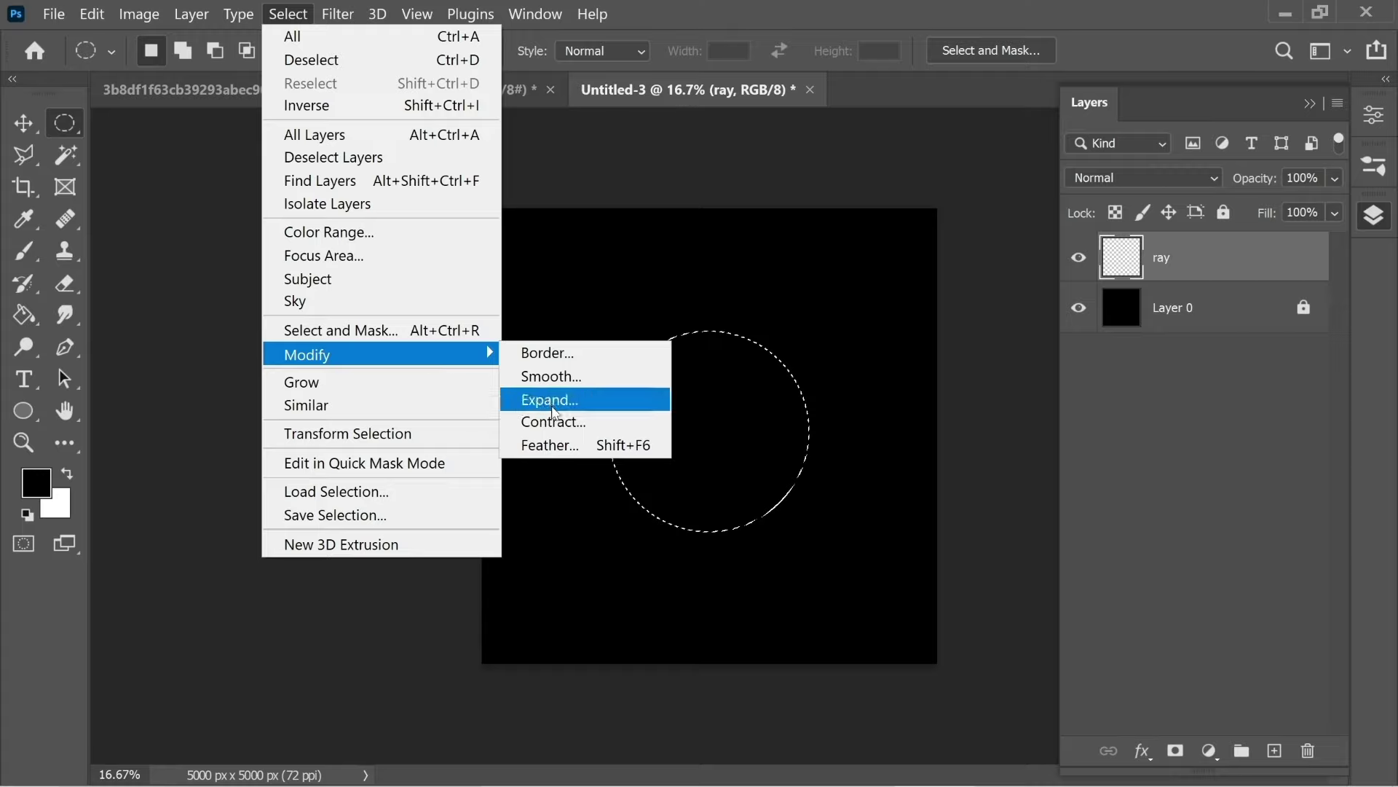
click(561, 445)
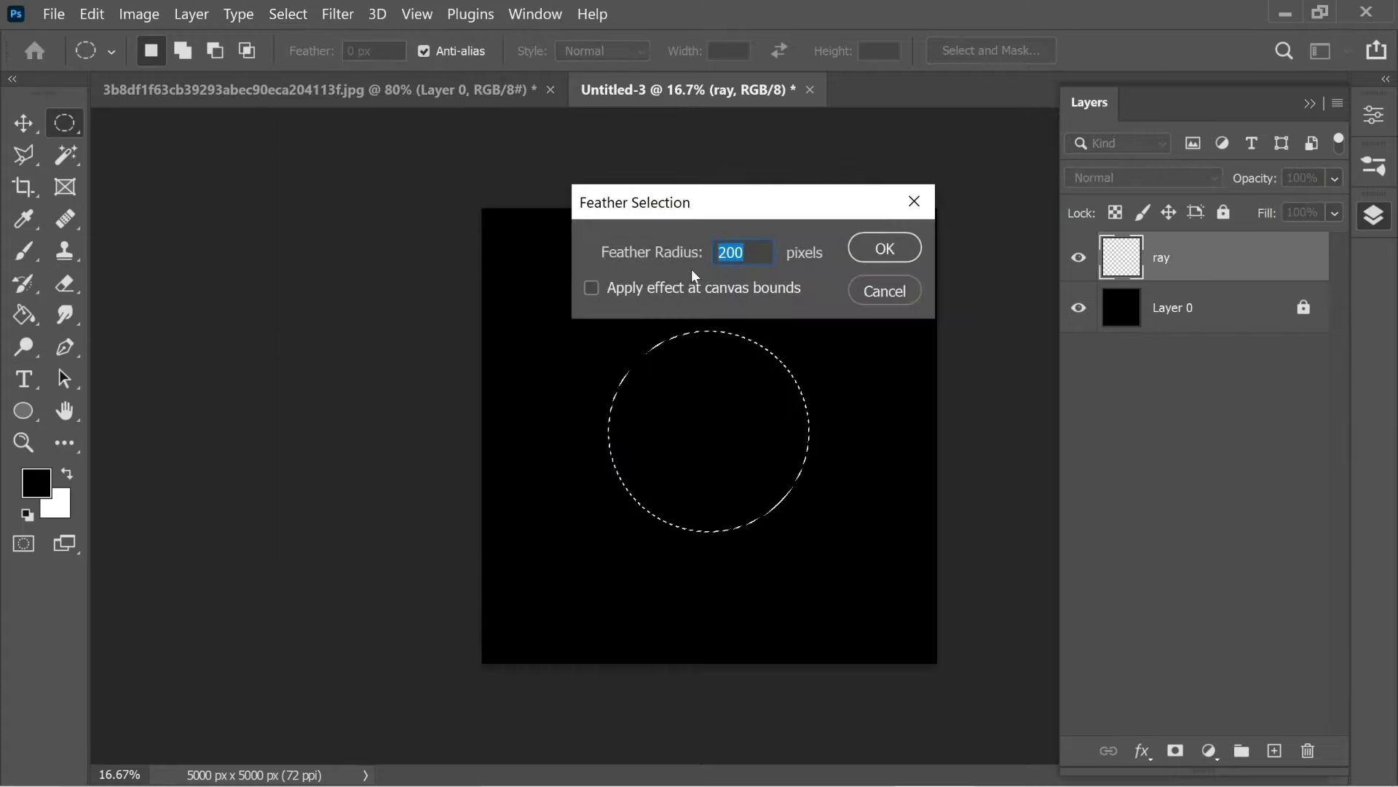
click(889, 246)
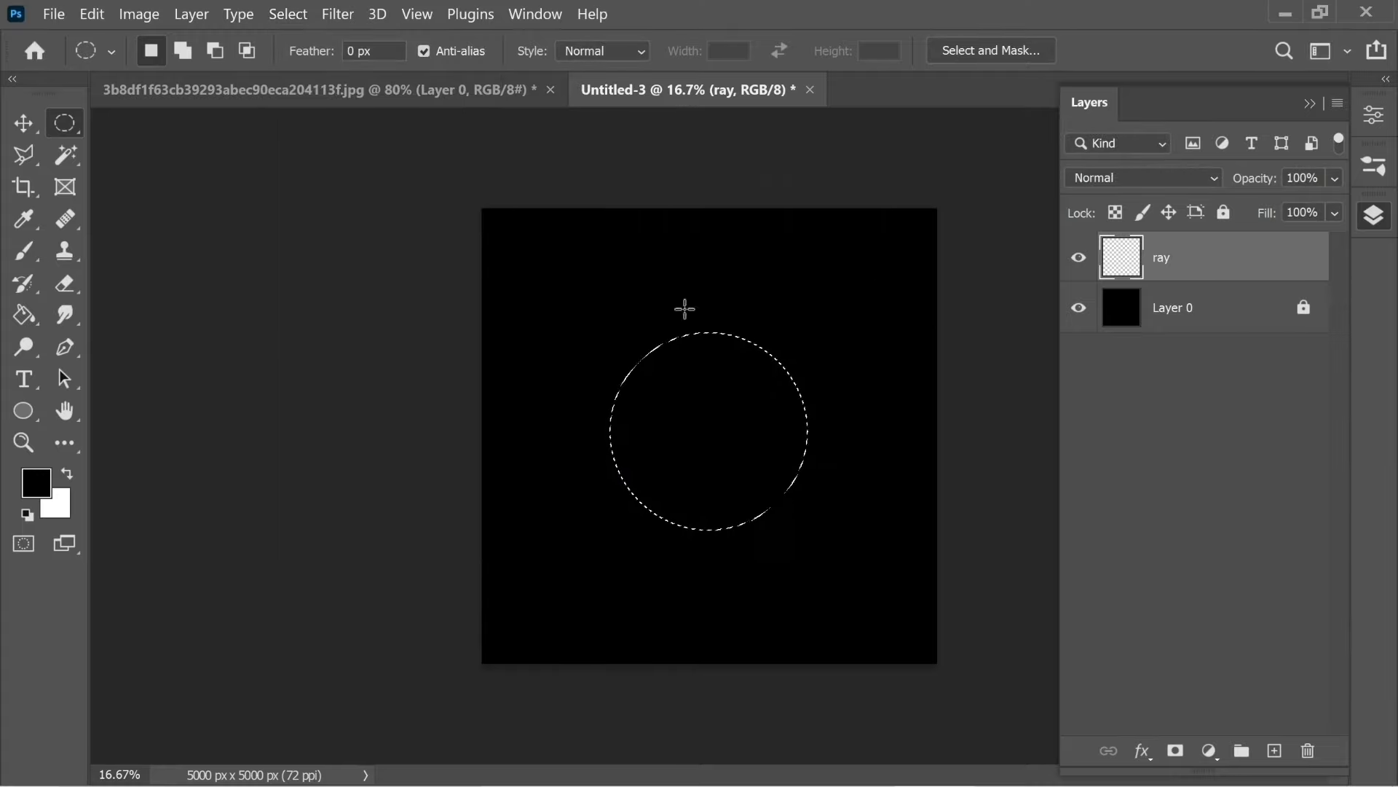
Step: Render Clouds inside the feathered circle, then deselect with Ctrl+D
click(338, 14)
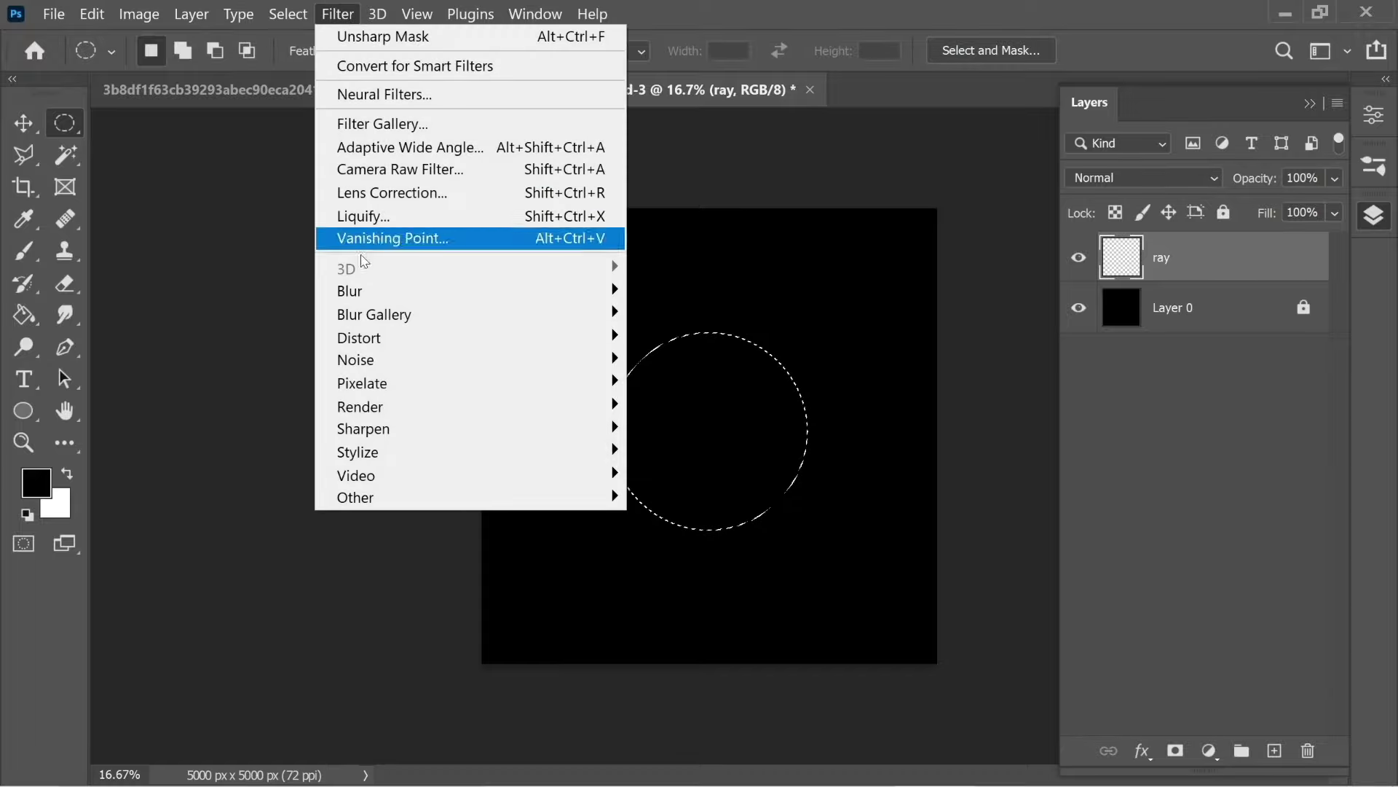
mouse_move(430, 406)
click(662, 478)
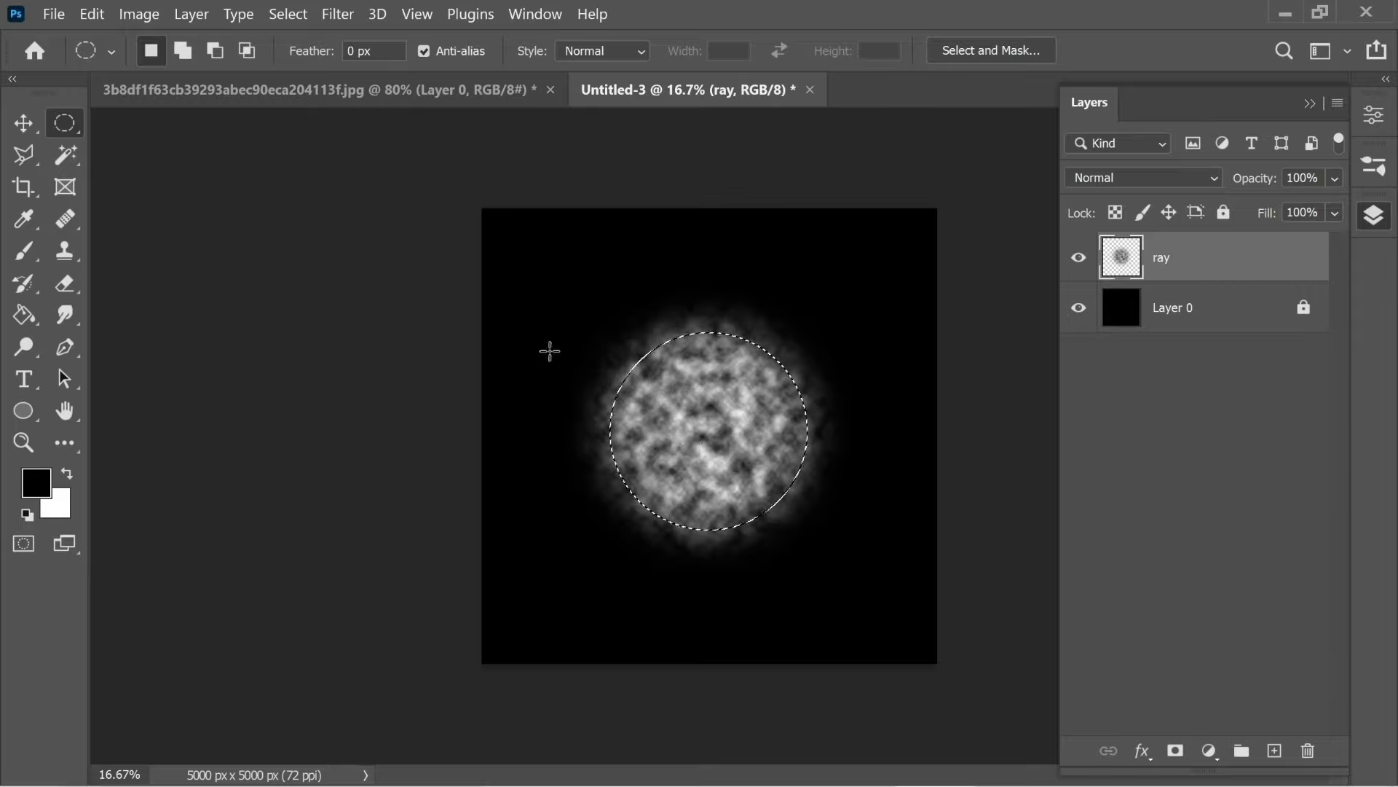
key(ctrl+d)
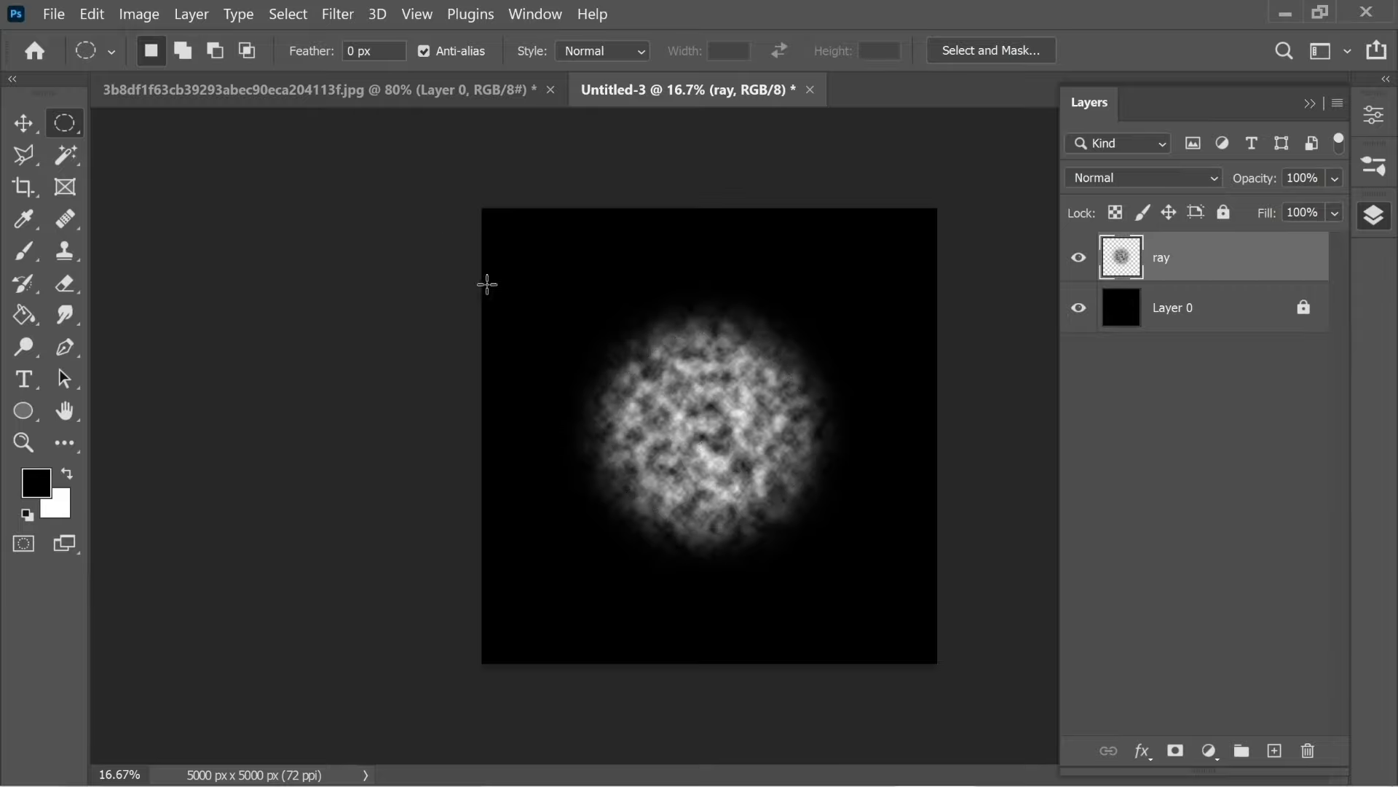
click(342, 16)
Step: Apply a Zoom Radial Blur at amount 100, centred toward the upper right
mouse_move(392, 297)
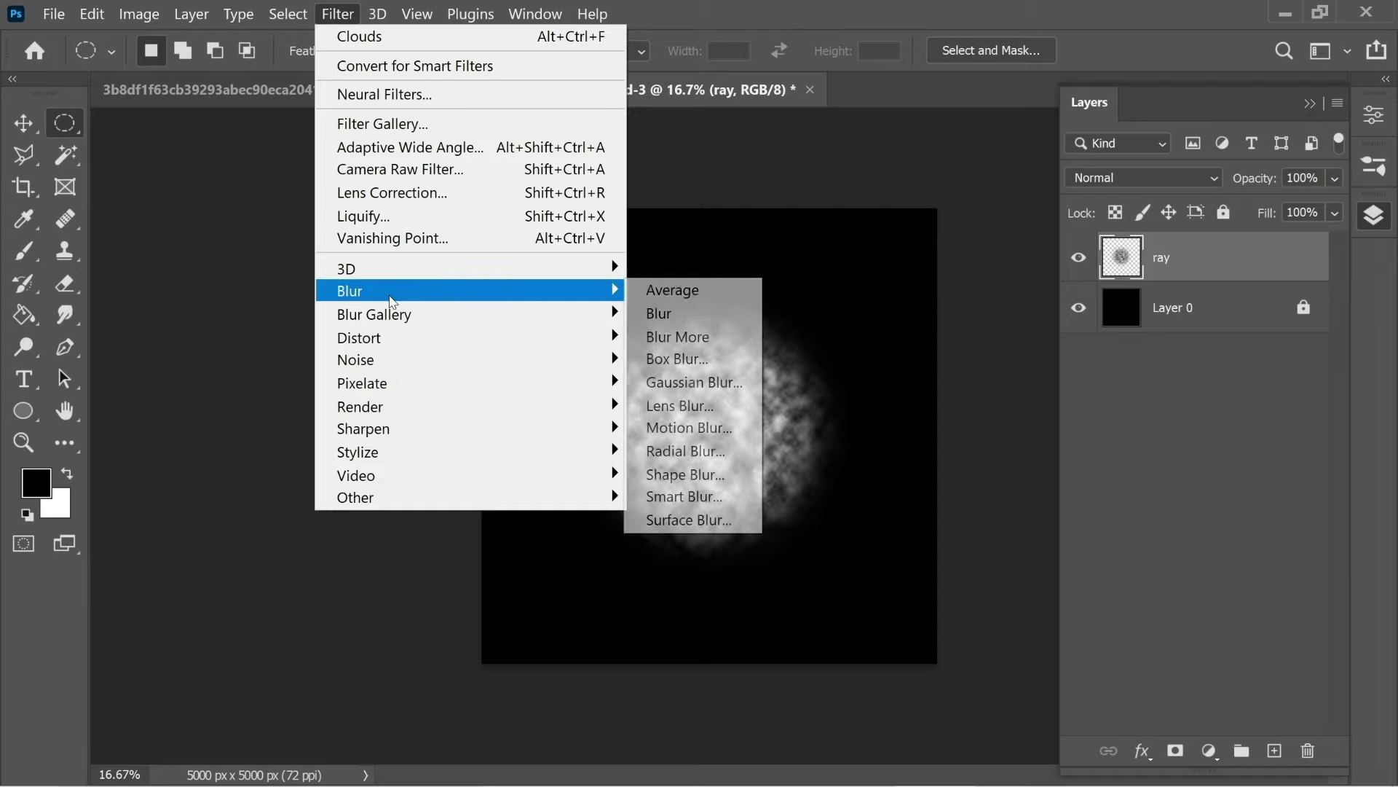
click(696, 449)
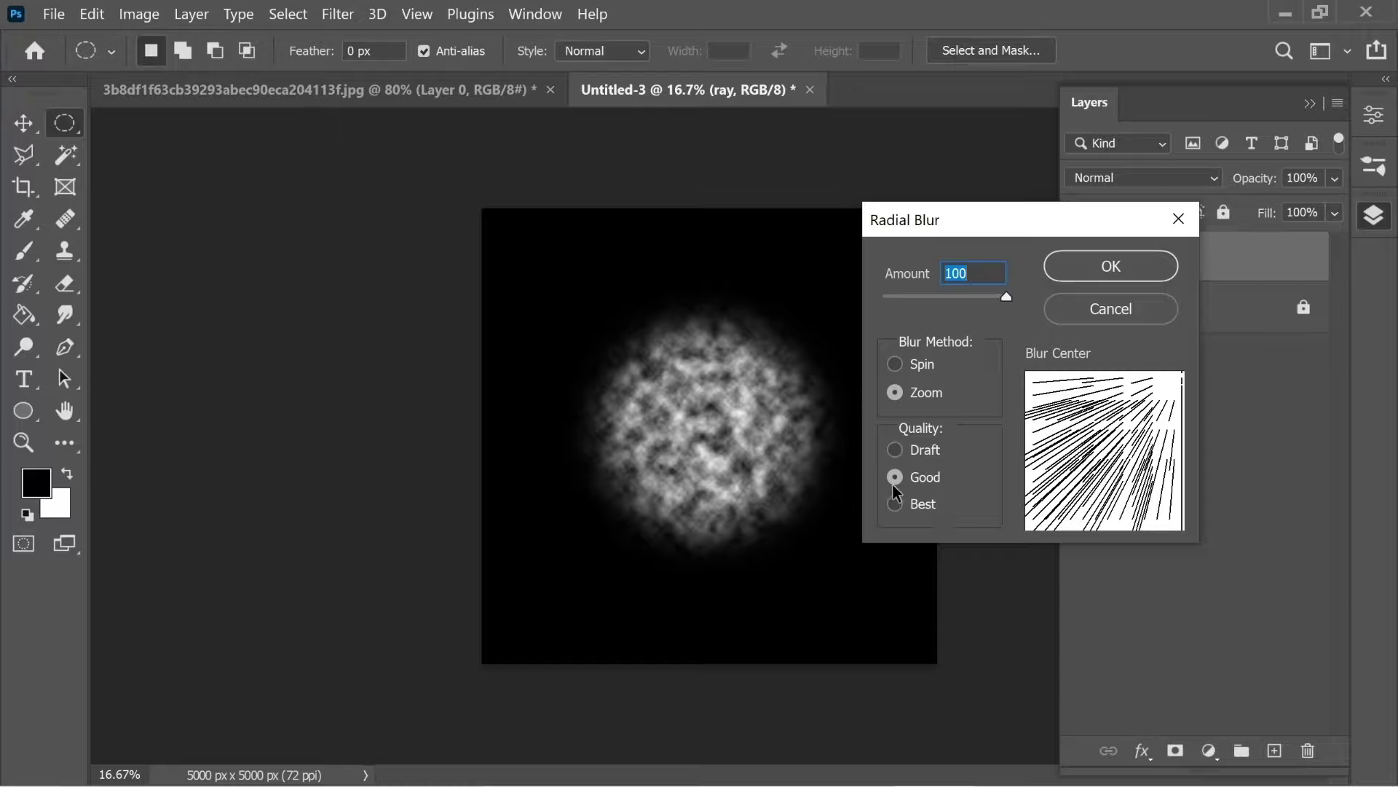
drag(1155, 400, 1108, 456)
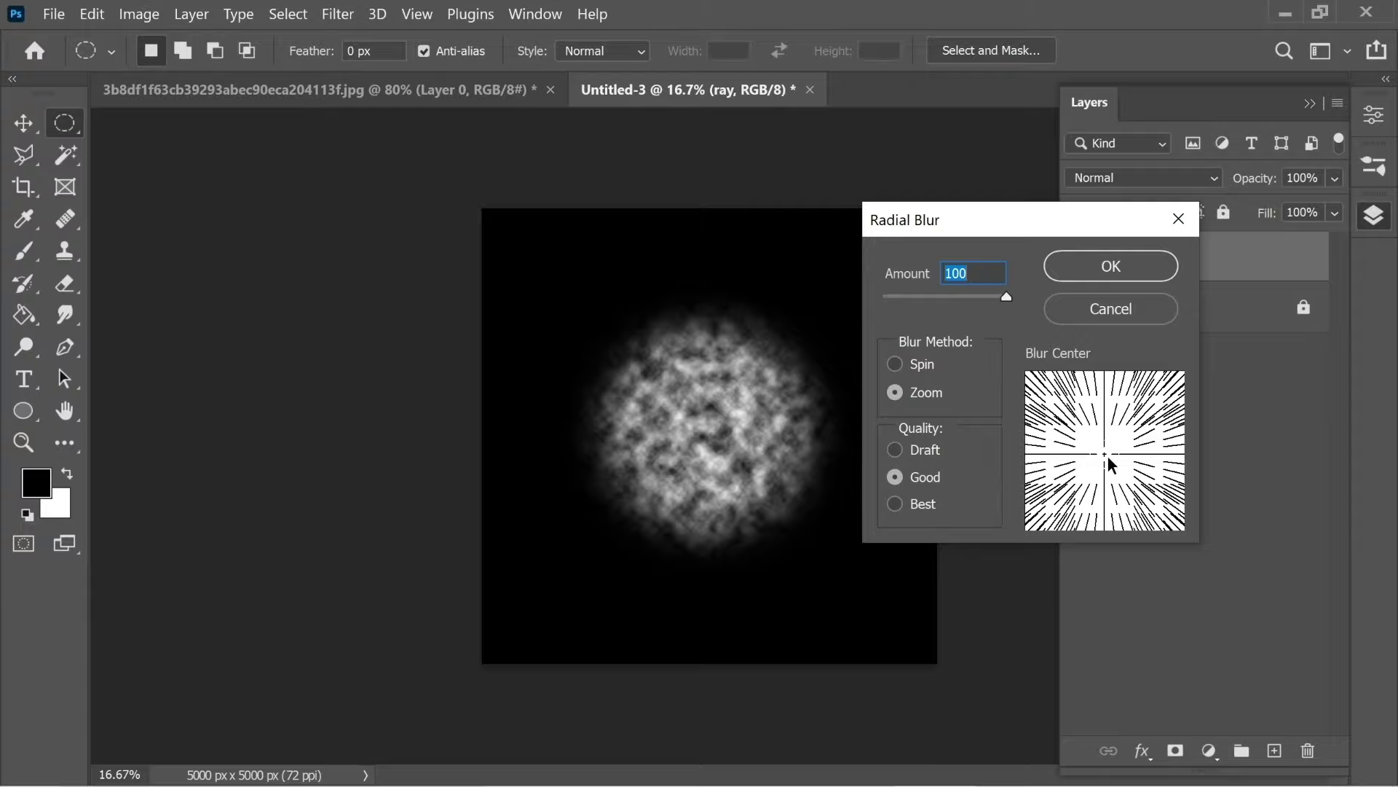
drag(1108, 456, 1201, 361)
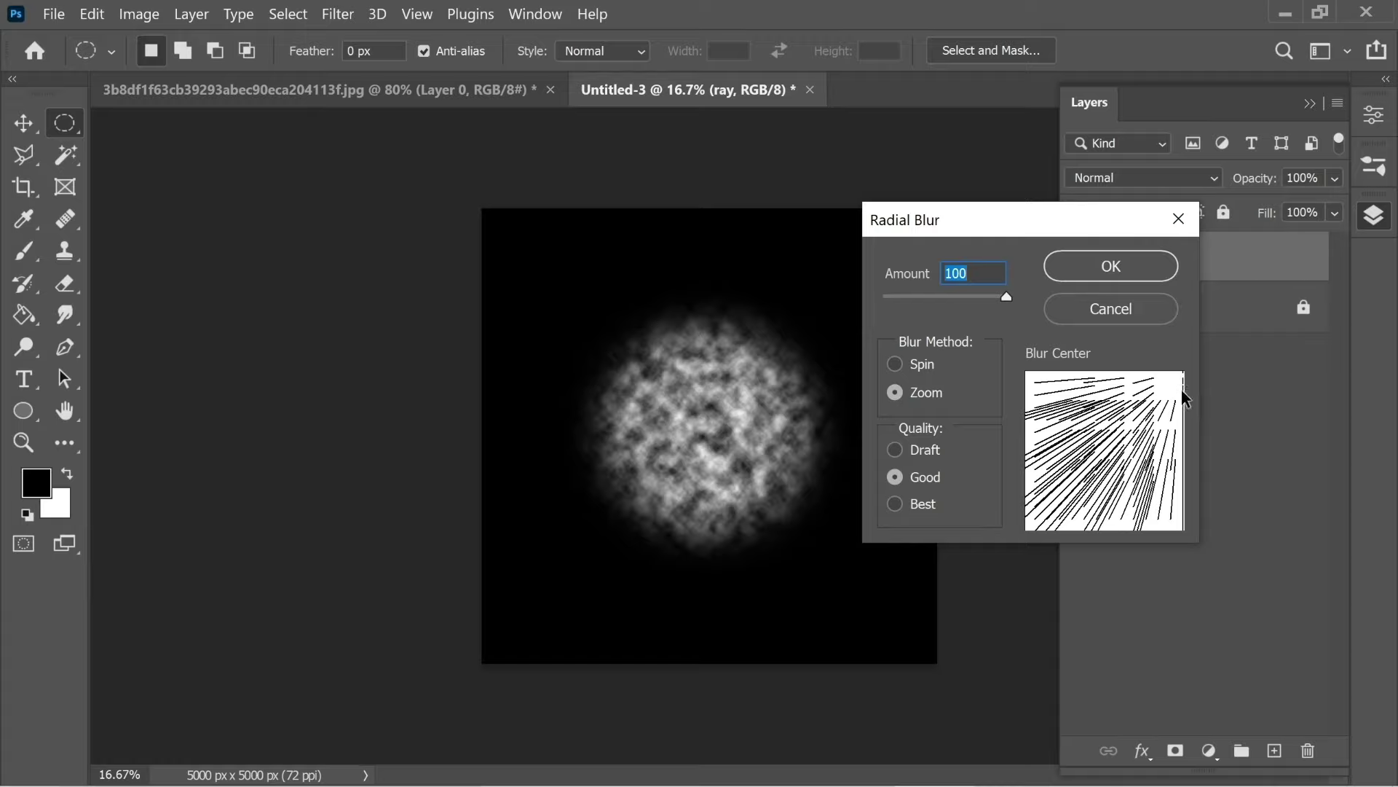
click(1122, 267)
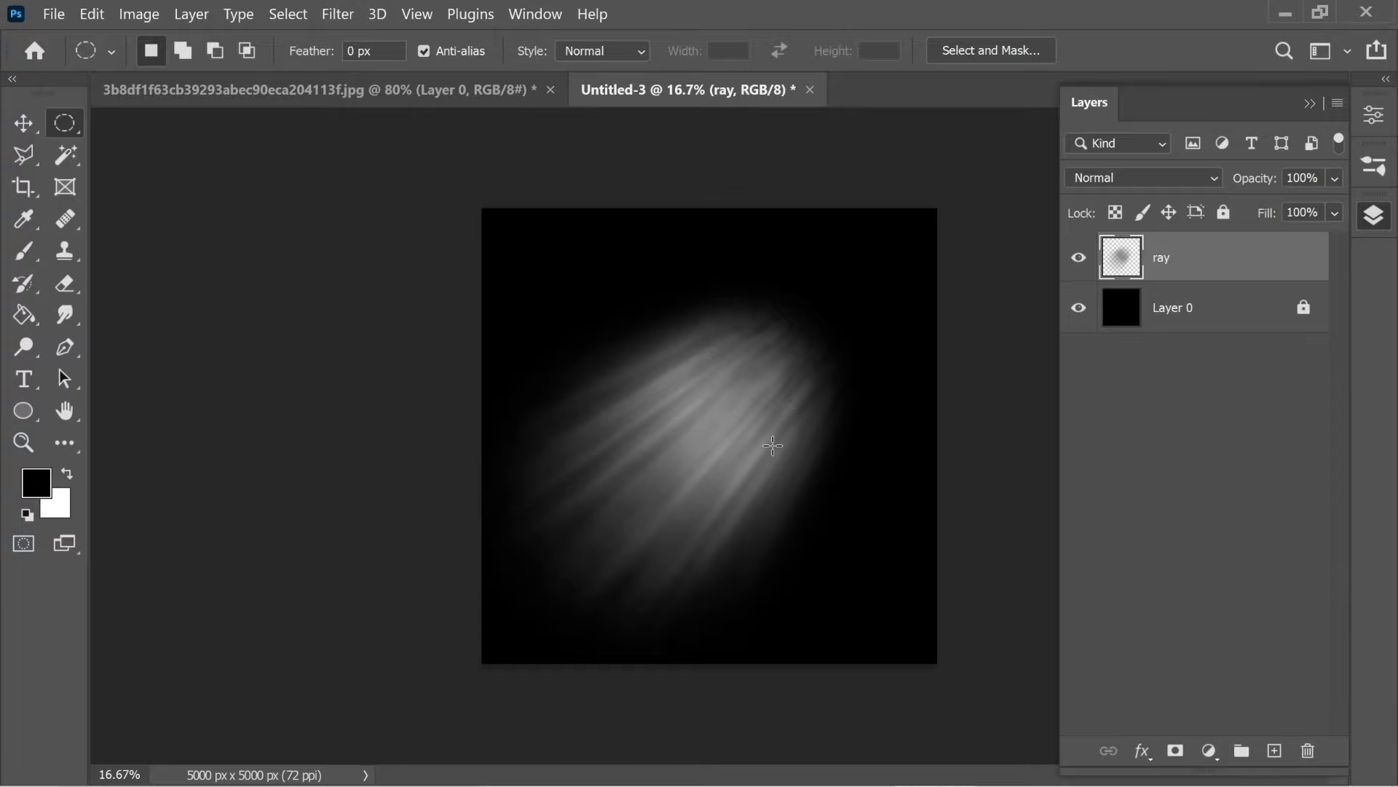
Step: Apply Levels with input values 25, 0.65 and 200 to boost the rays' contrast
click(138, 13)
mouse_move(170, 76)
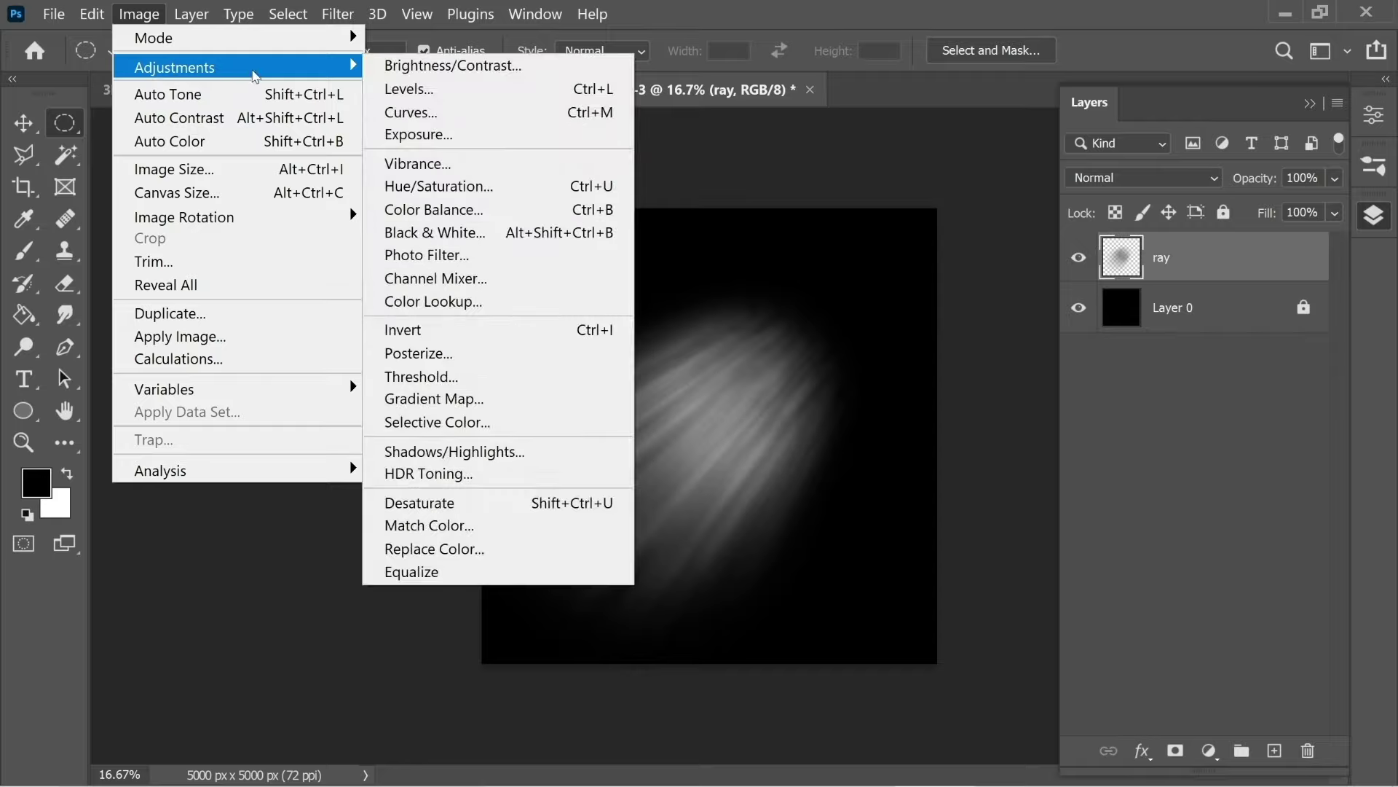
click(435, 91)
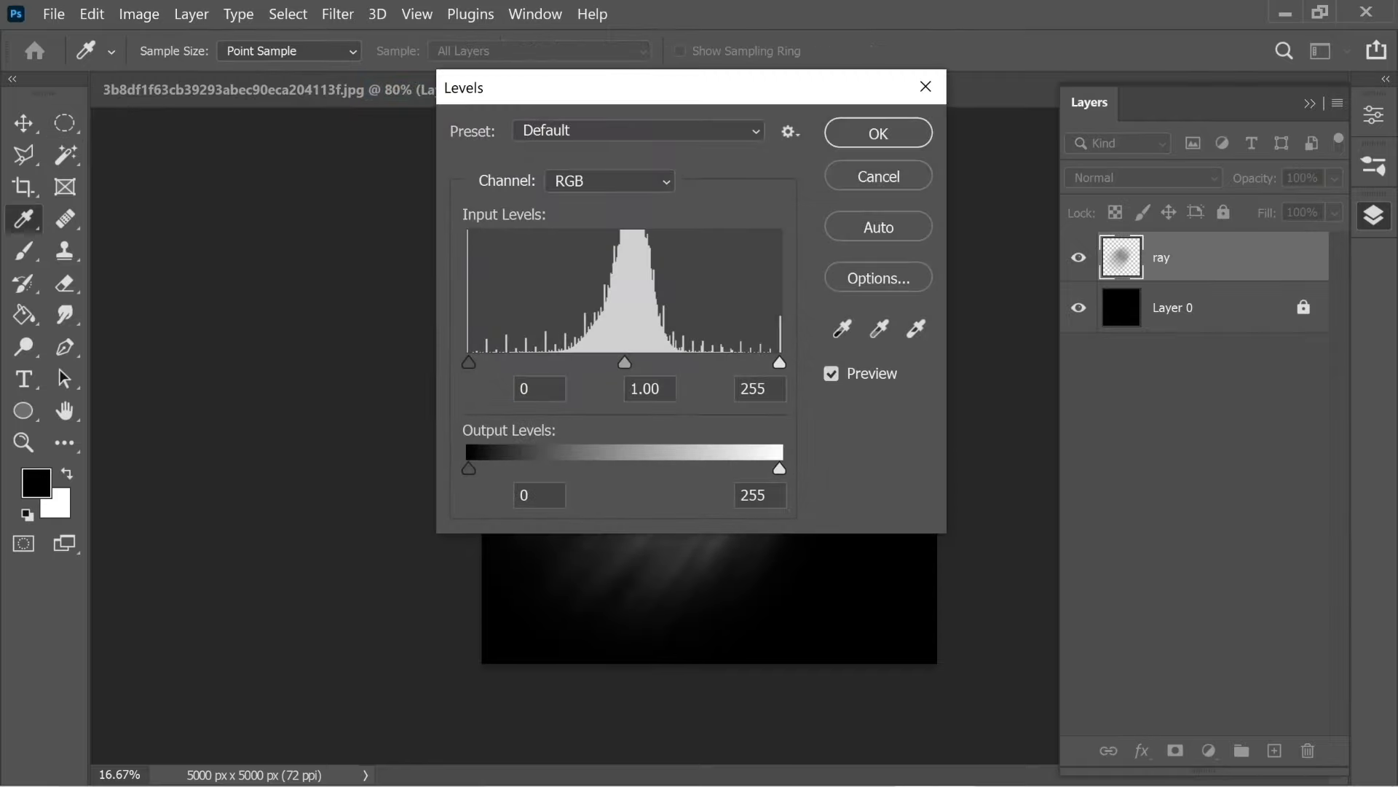
text(25)
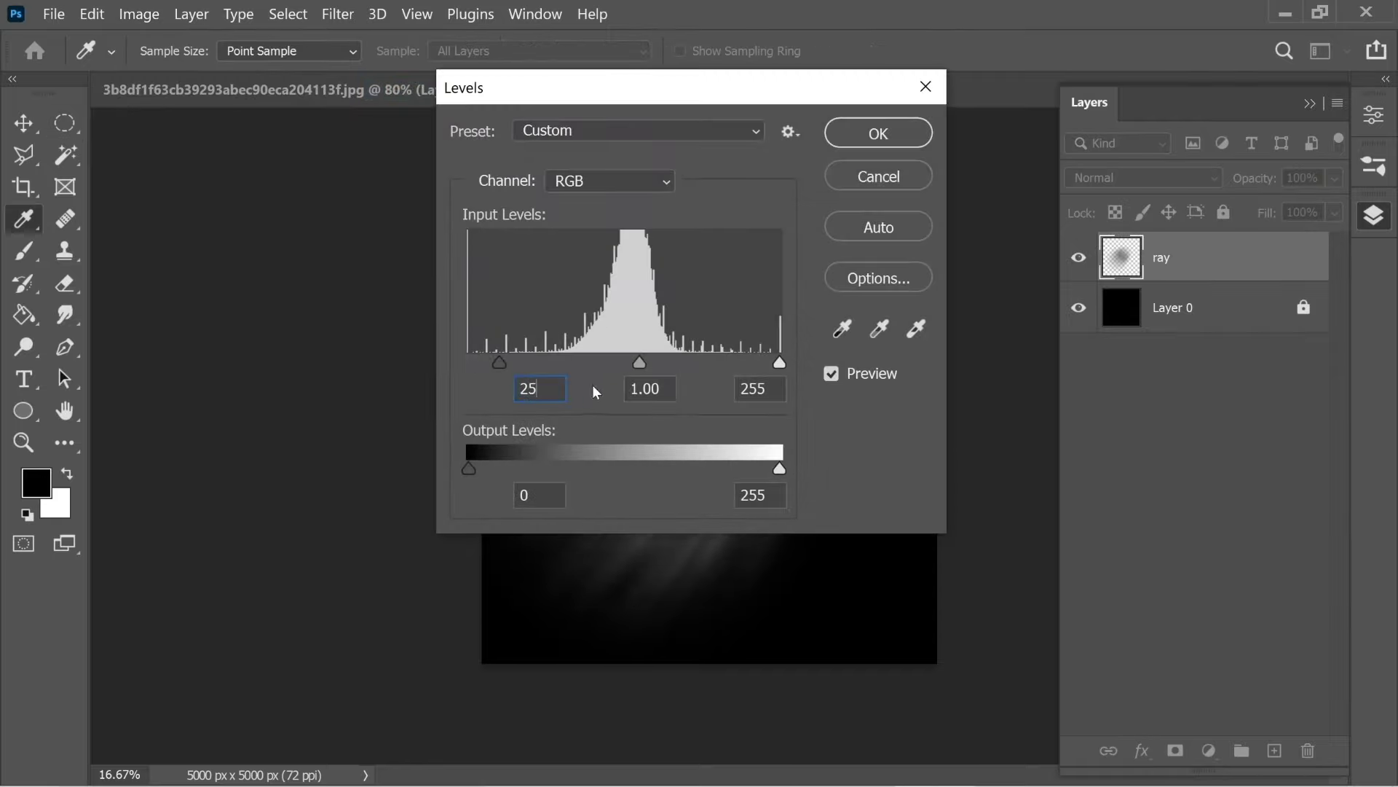
key(Tab)
key(BackSpace)
text(0)
key(BackSpace)
text(.65)
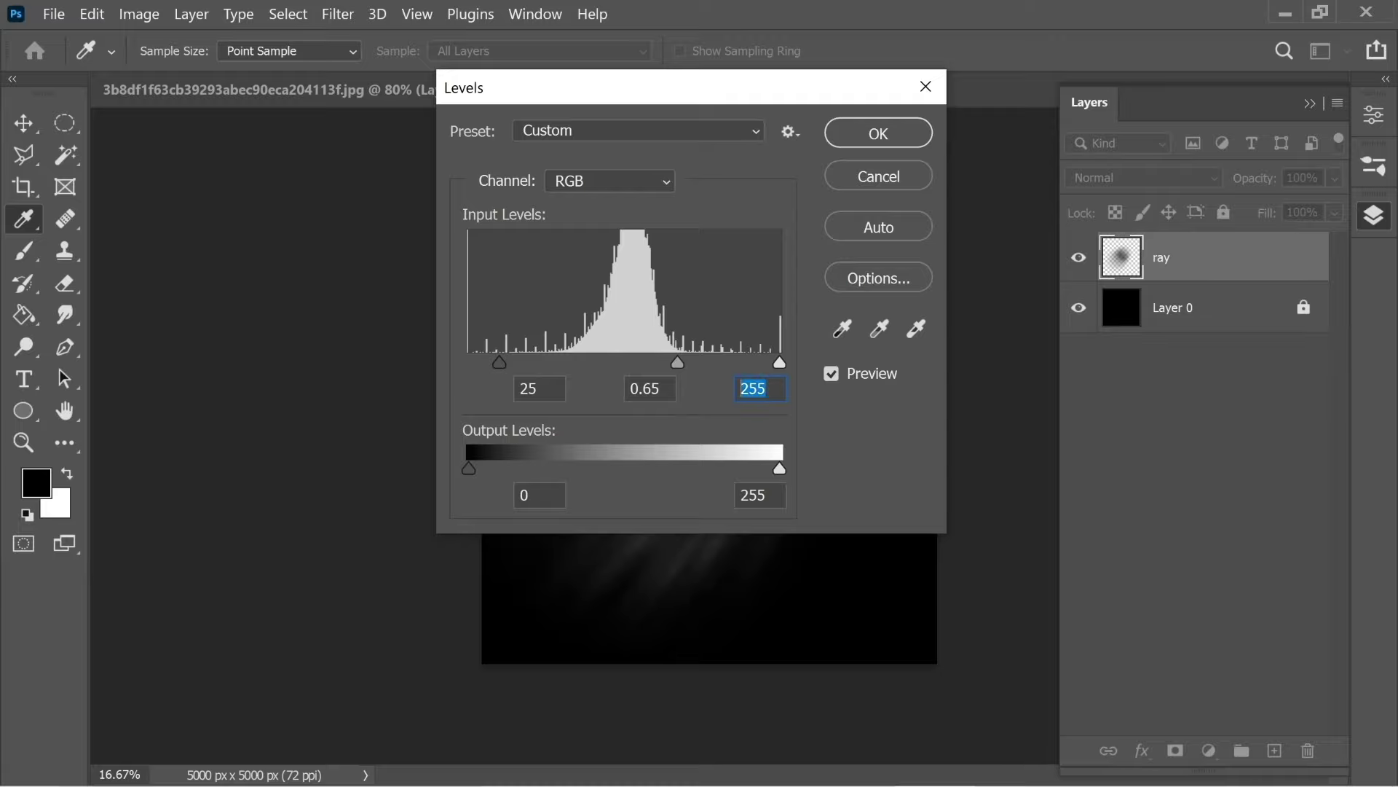
text(200)
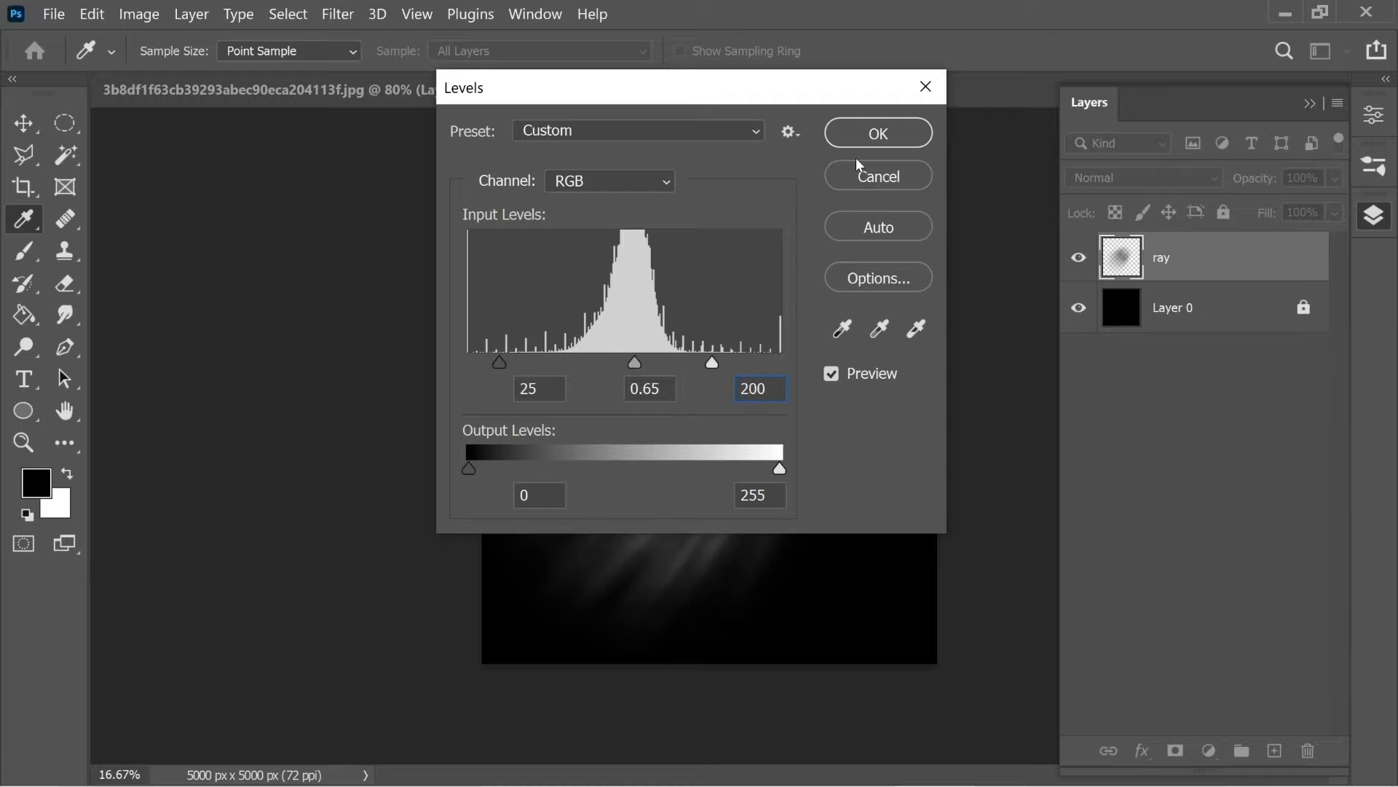
click(868, 139)
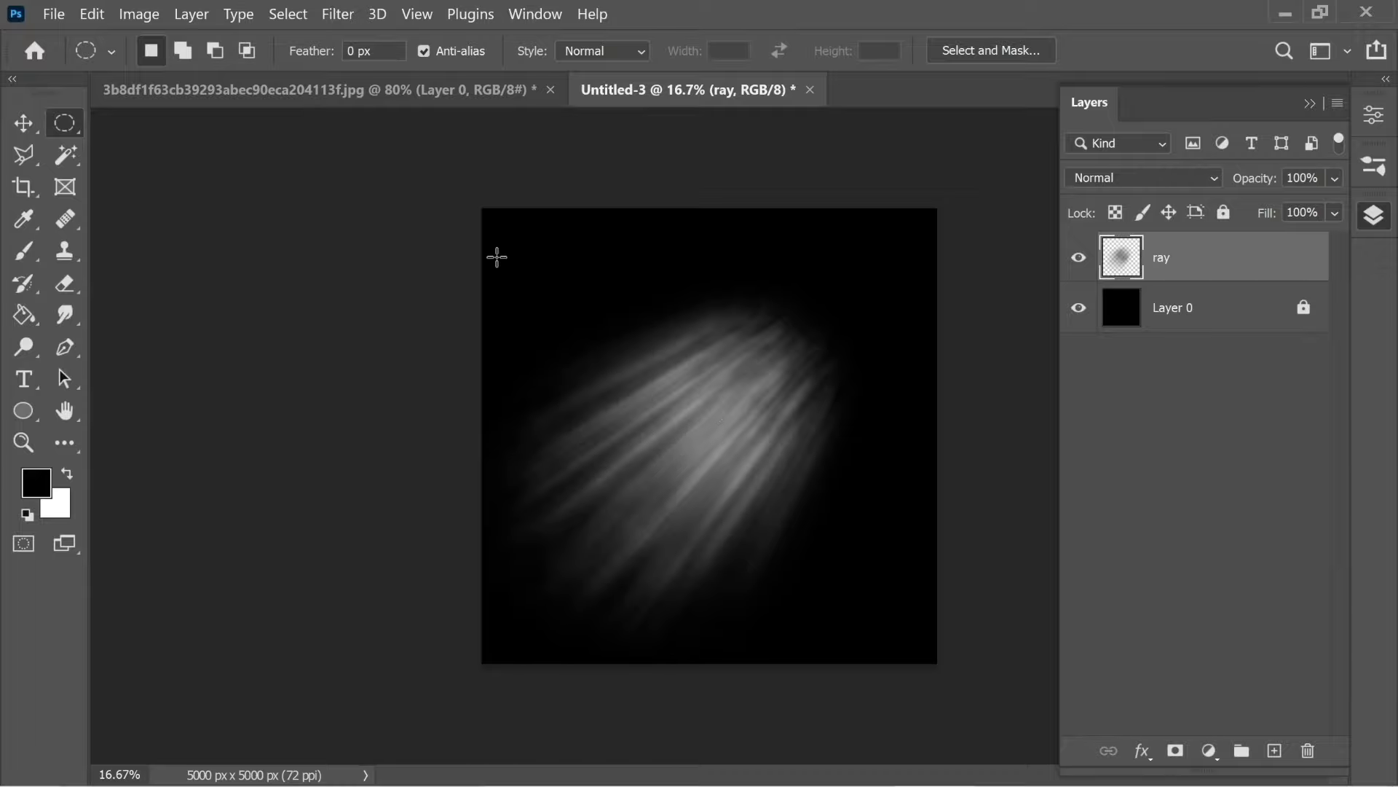
Step: Apply Unsharp Mask to the ray layer at Amount 2% and Radius 180 px
click(337, 14)
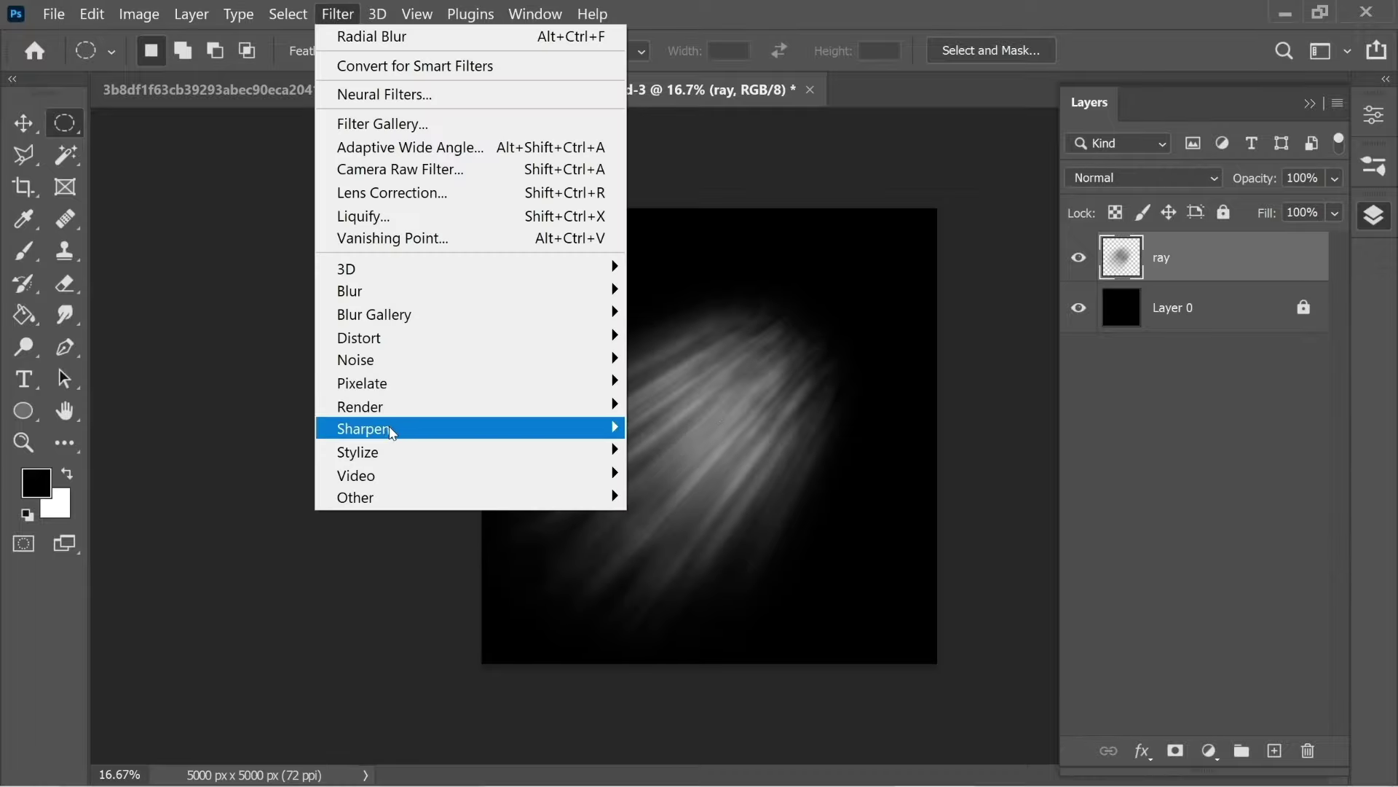
mouse_move(522, 428)
click(739, 545)
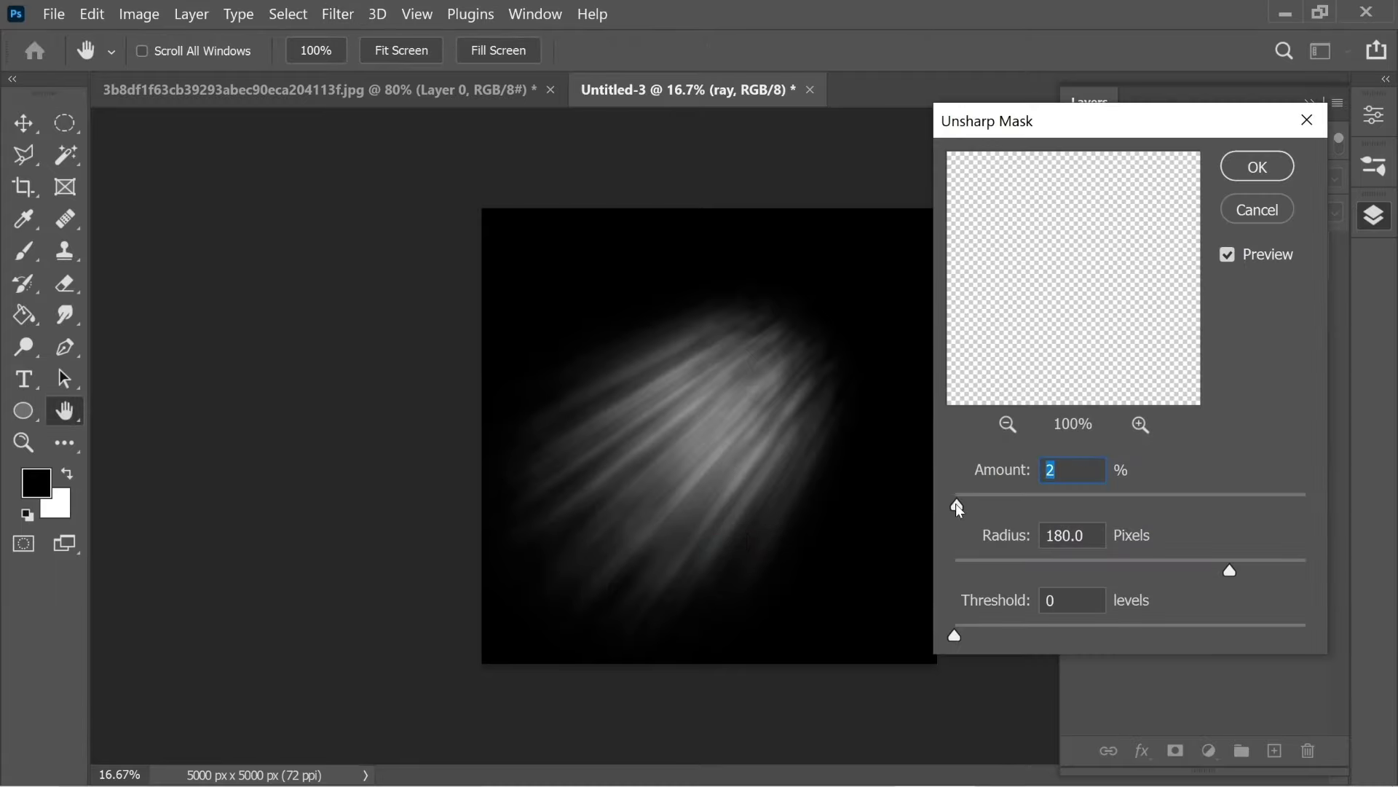
drag(956, 504, 1041, 506)
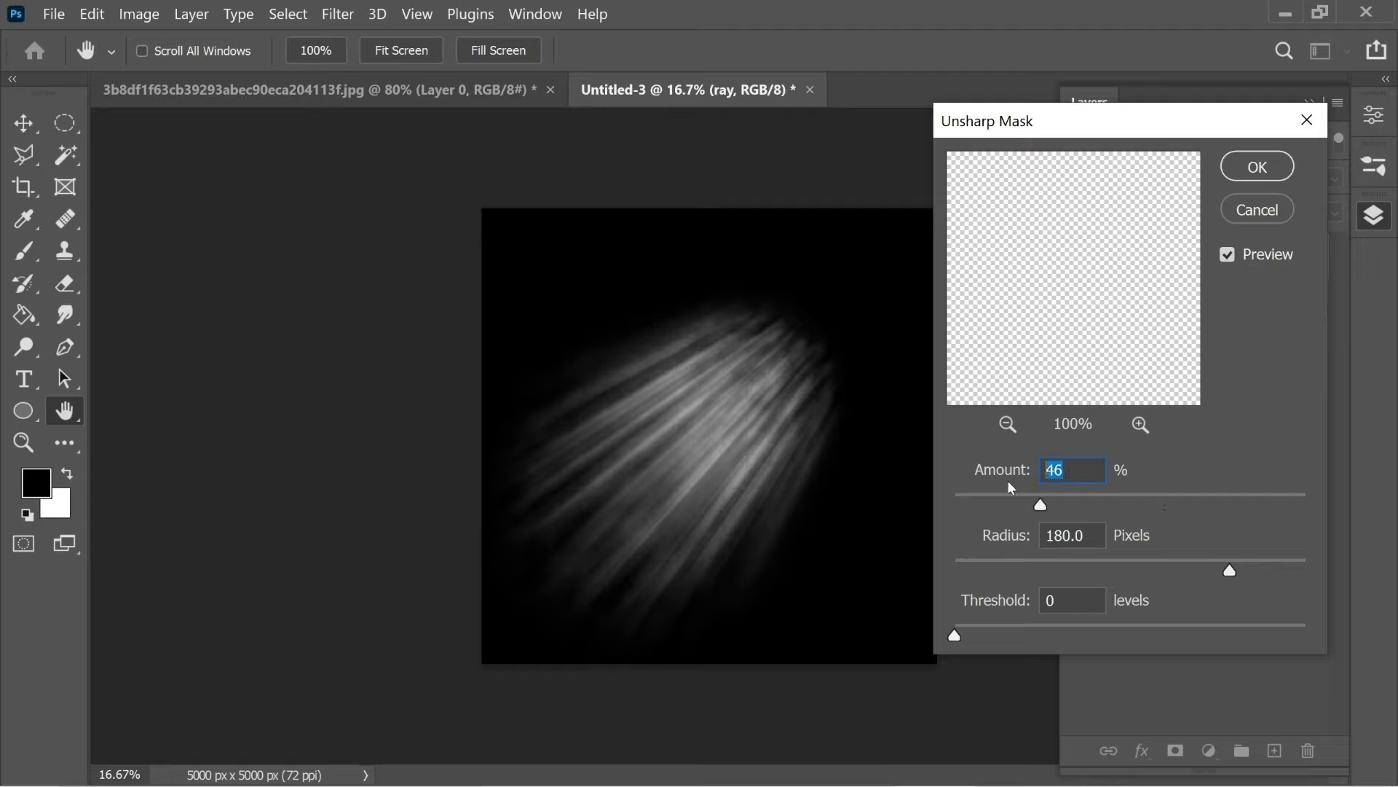
click(1017, 482)
text(2)
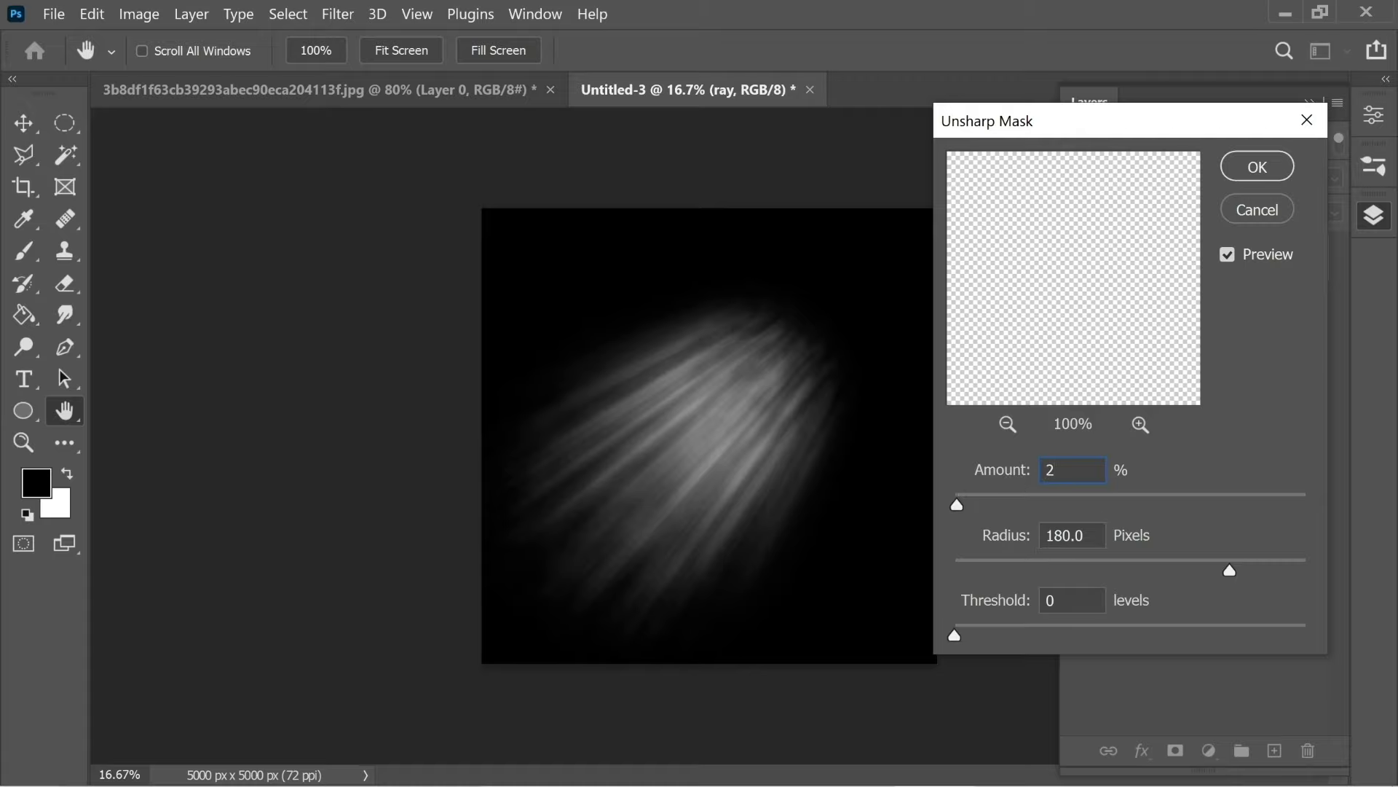
click(1258, 169)
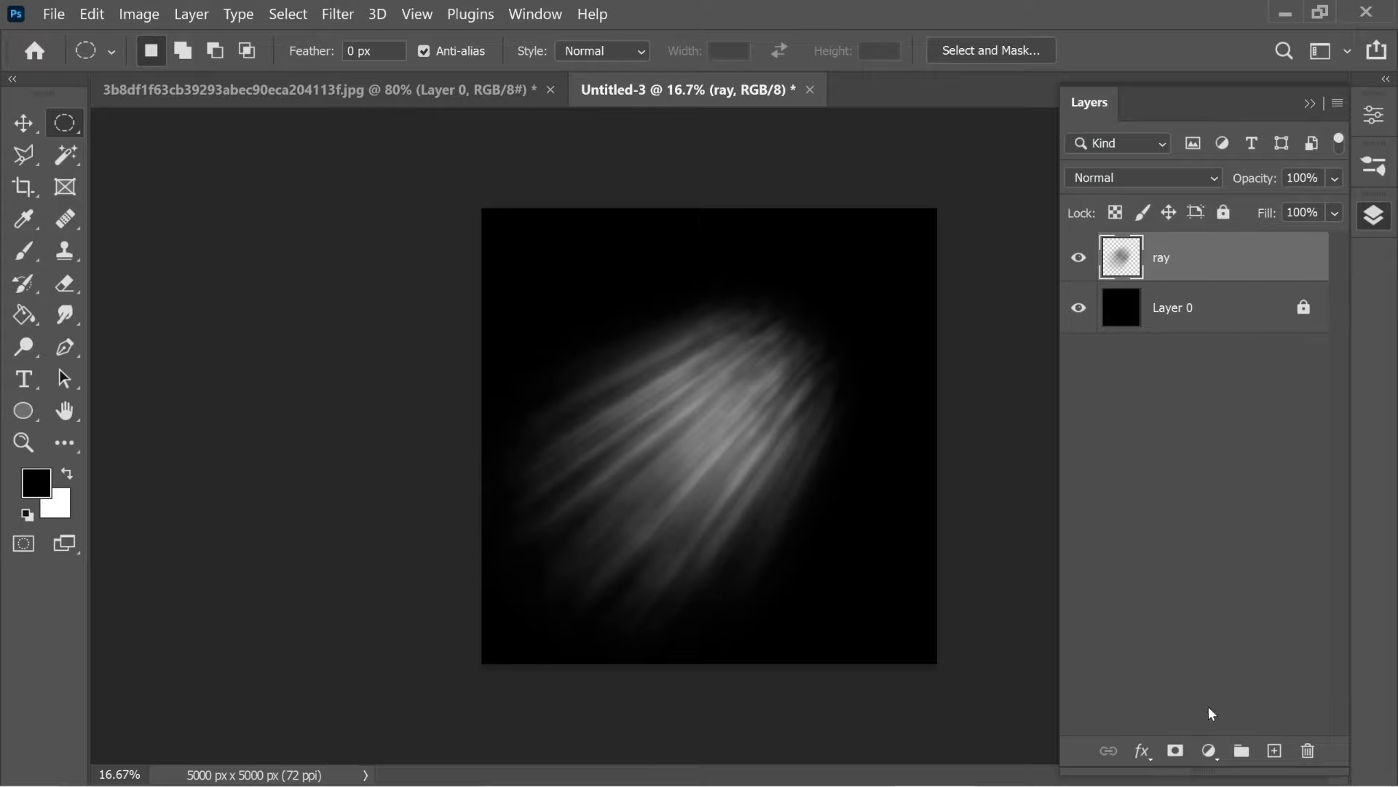
Step: Add an Invert adjustment layer above the ray layer to get grey rays on white
click(1209, 751)
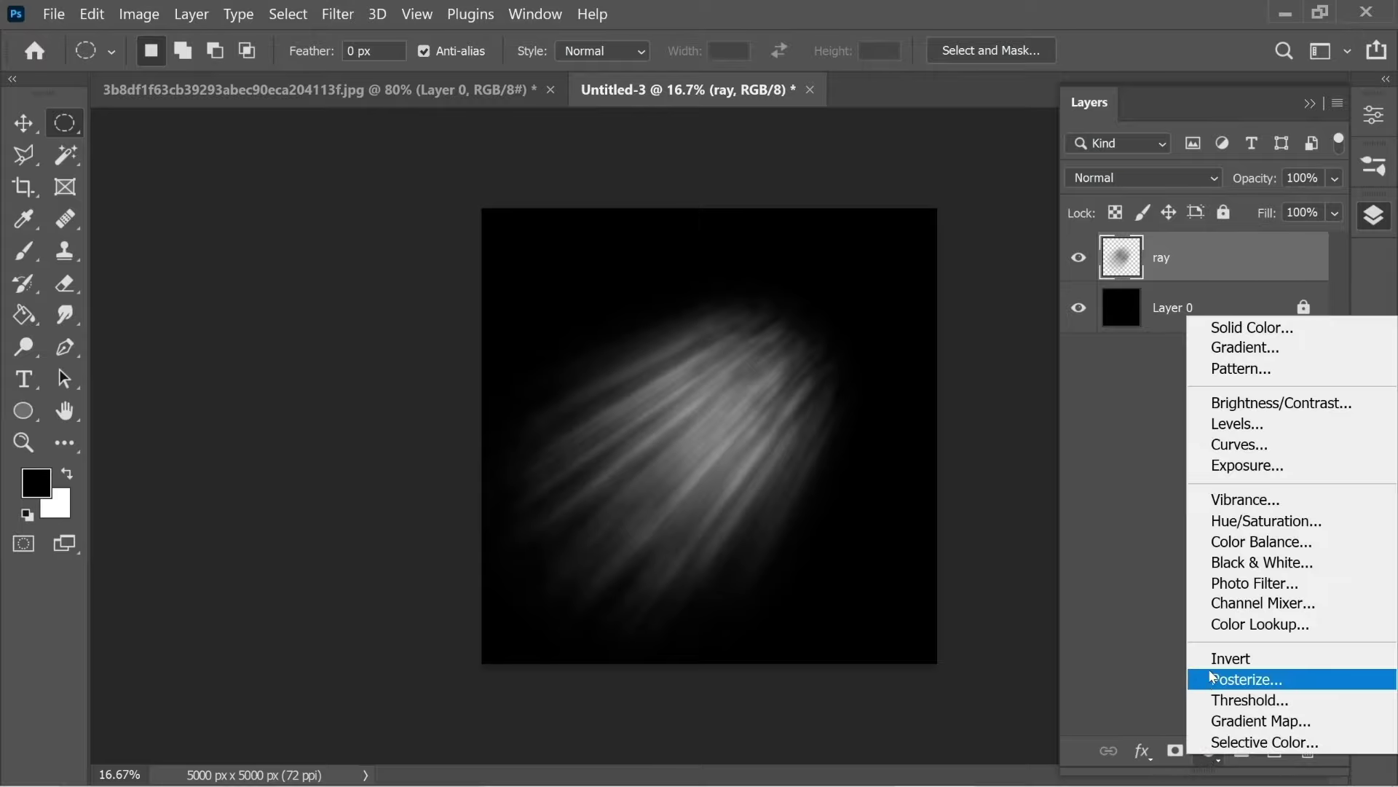
click(1248, 662)
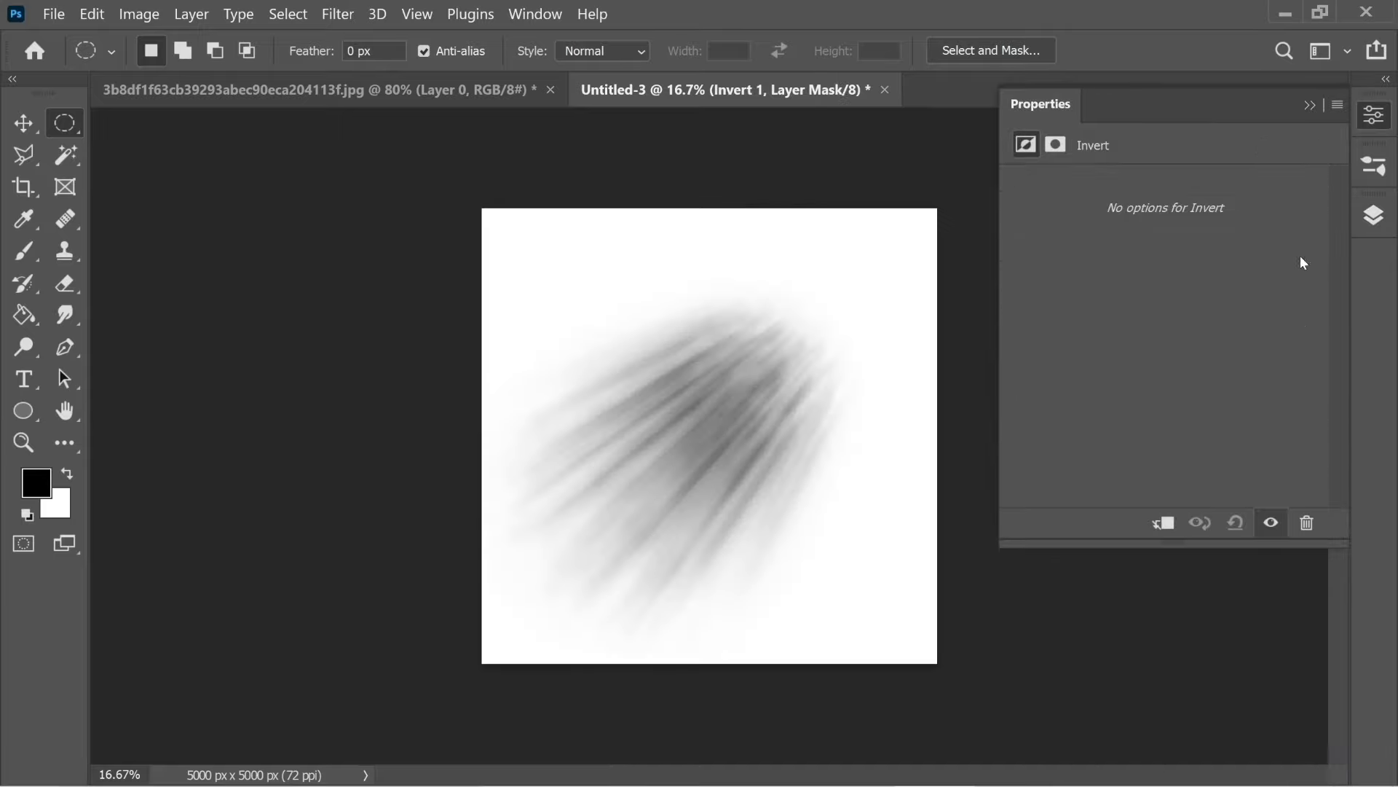
click(1374, 215)
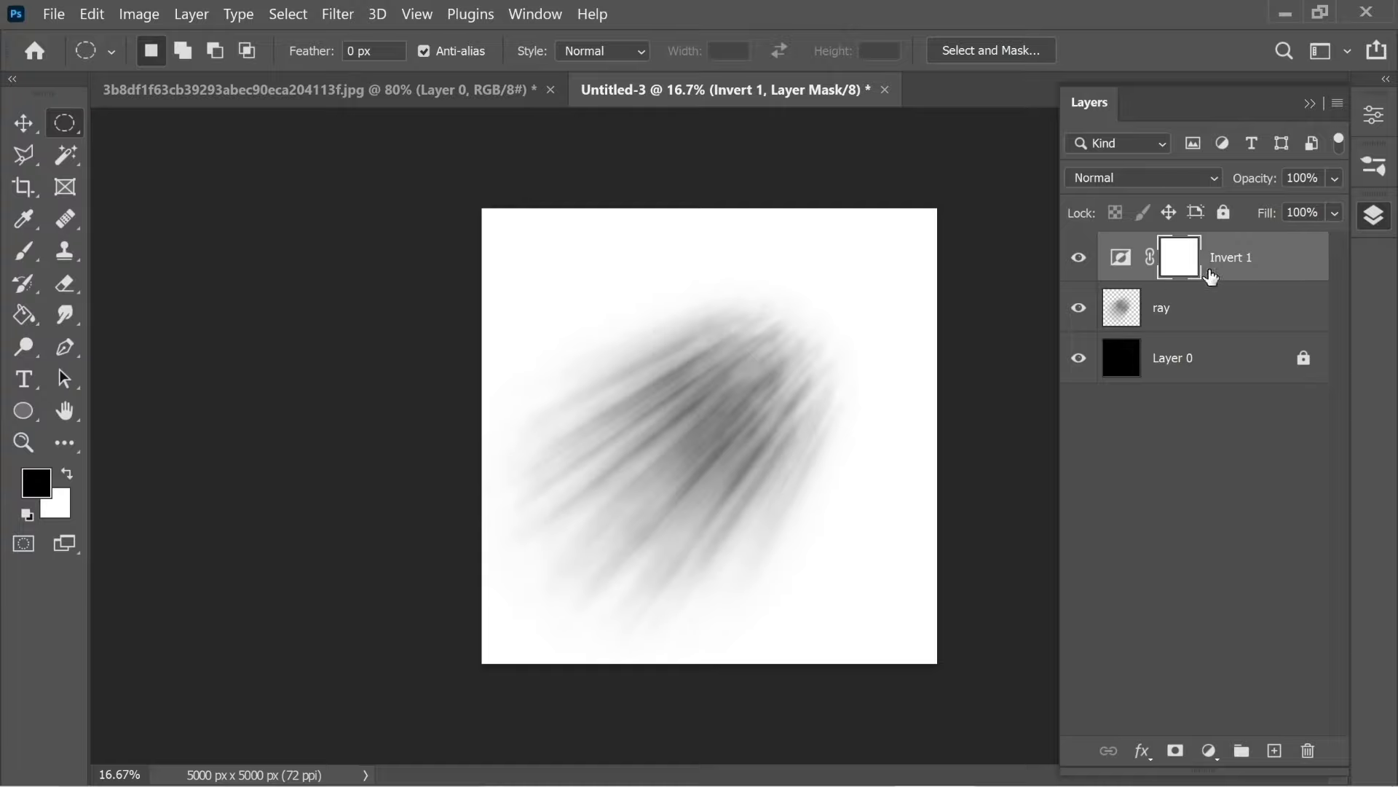
click(289, 14)
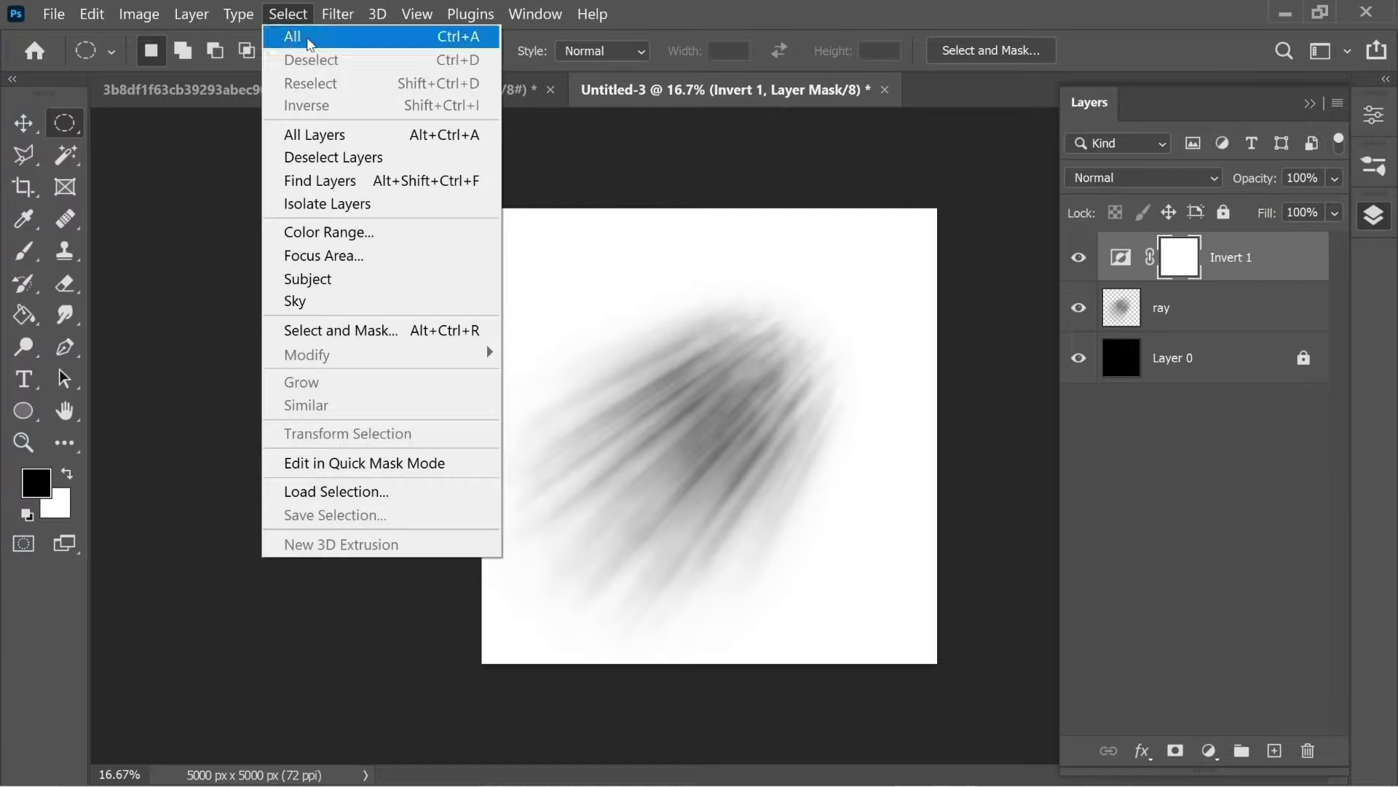
Step: Select all, Copy Merged, and paste the flattened image as a new Layer 1 on top
click(318, 50)
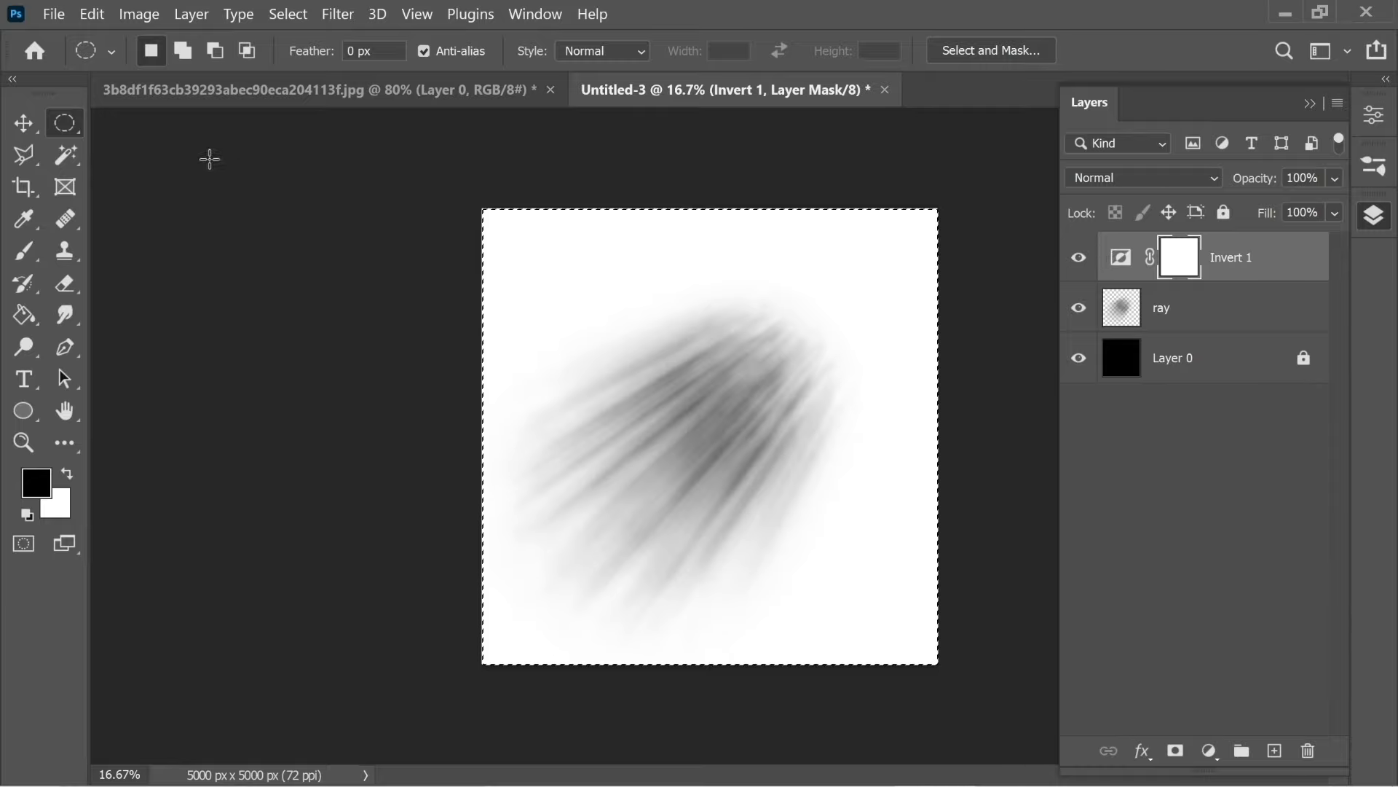
click(92, 15)
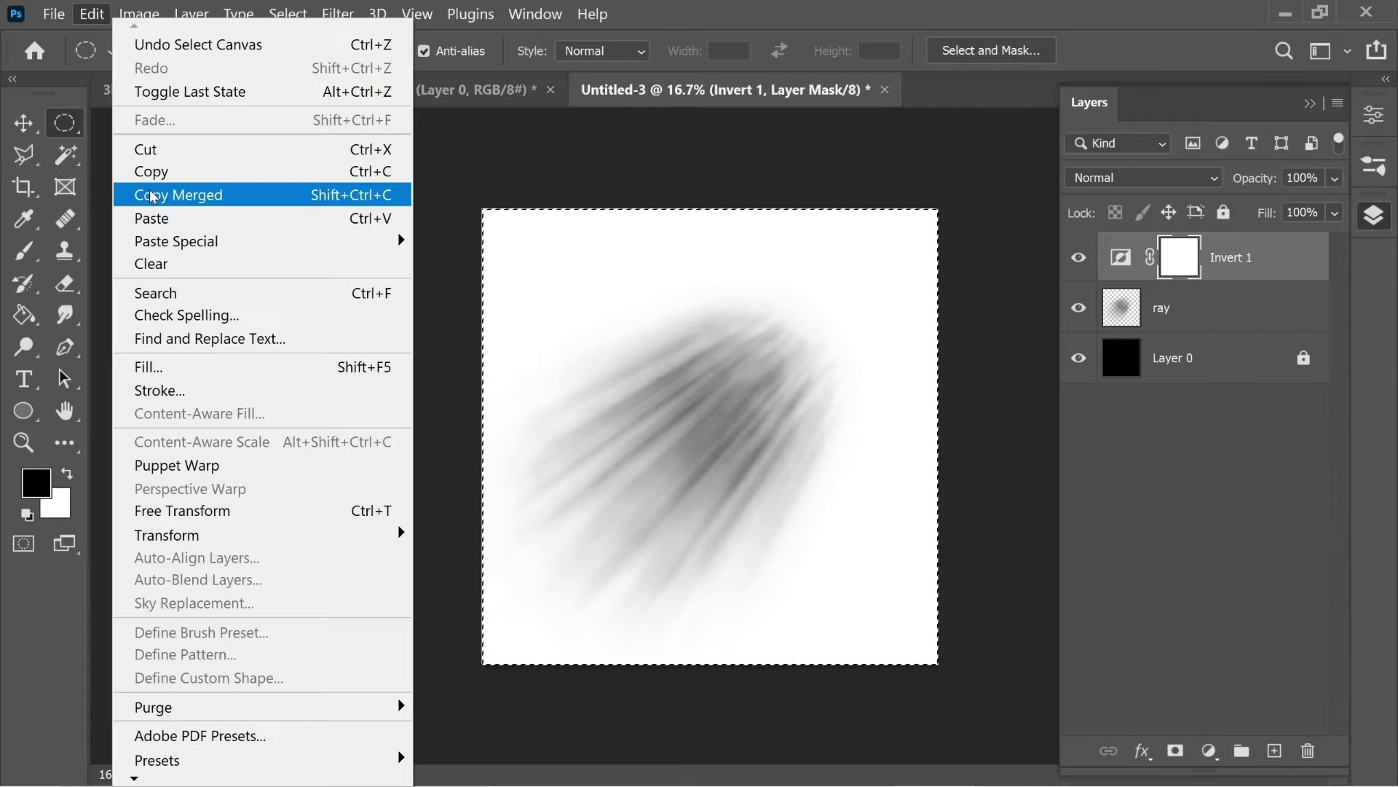
click(243, 195)
click(90, 14)
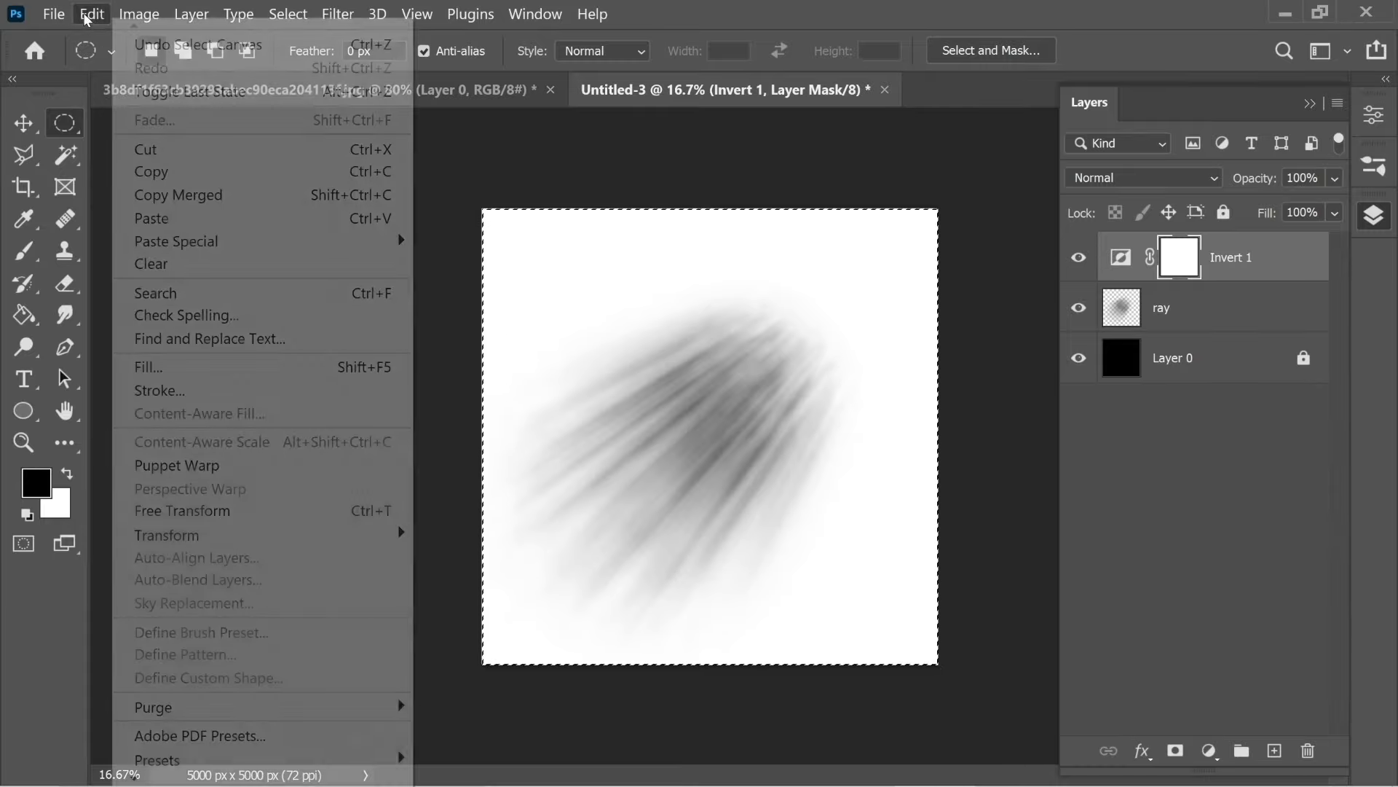
click(161, 218)
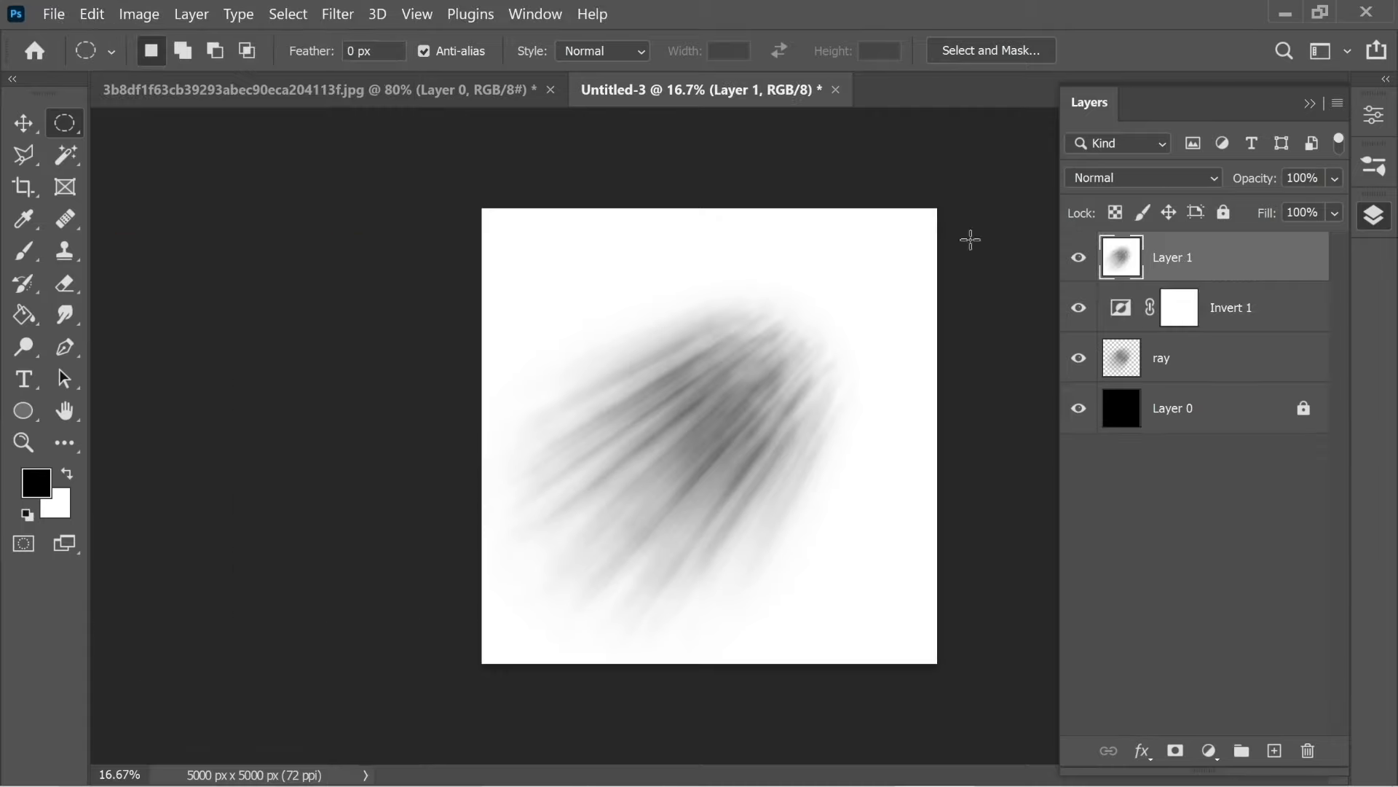
double_click(1180, 268)
key(Return)
Step: Define a brush preset named 'ray2' from the inverted ray image
click(92, 14)
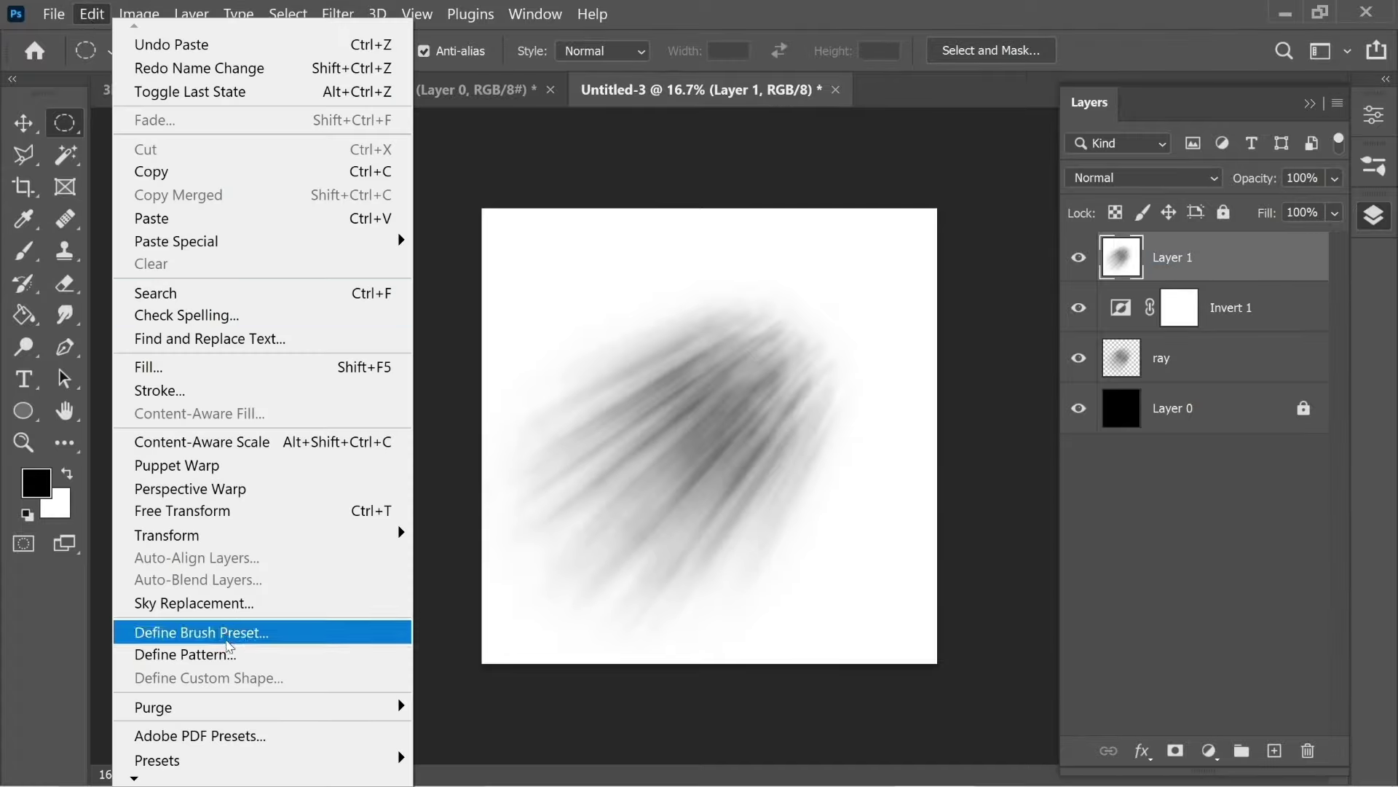
click(242, 637)
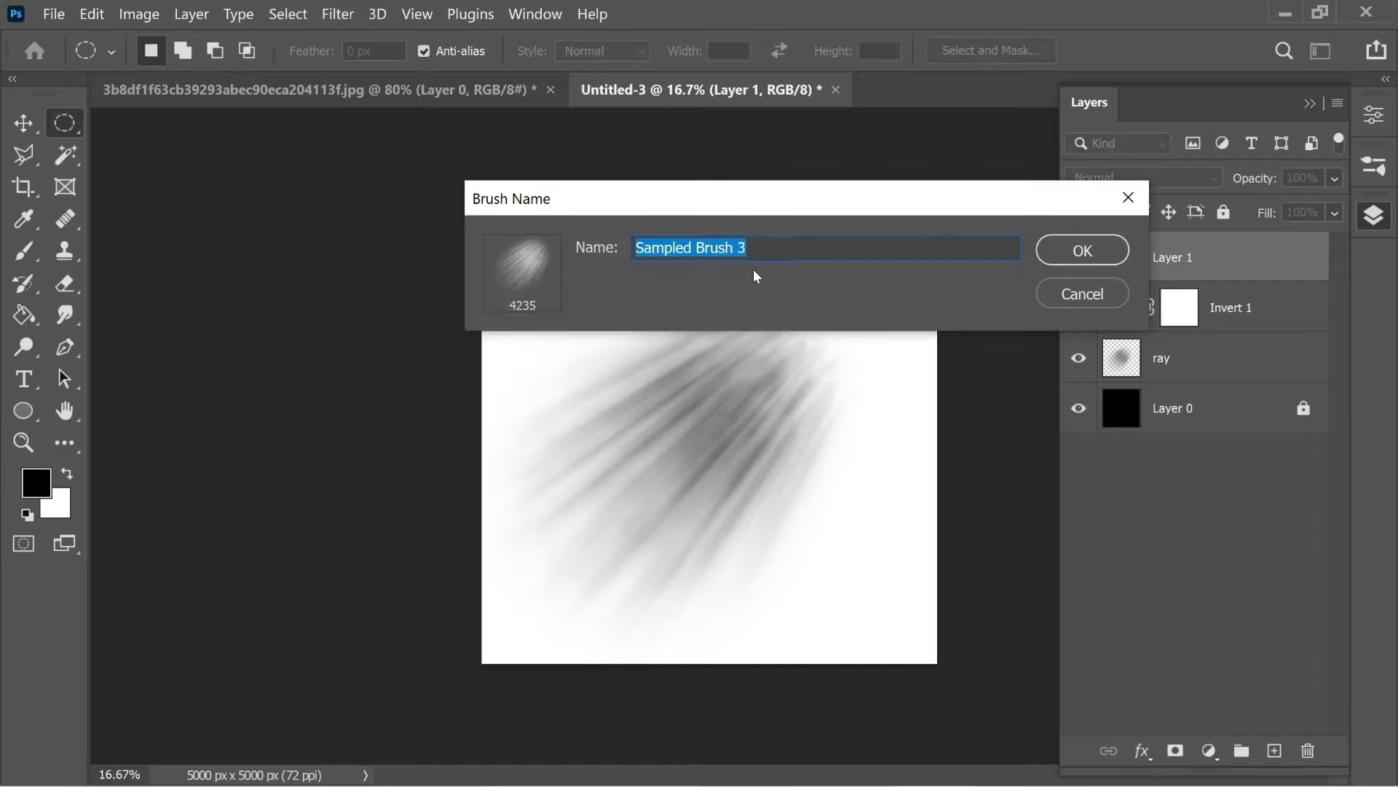
text(ray)
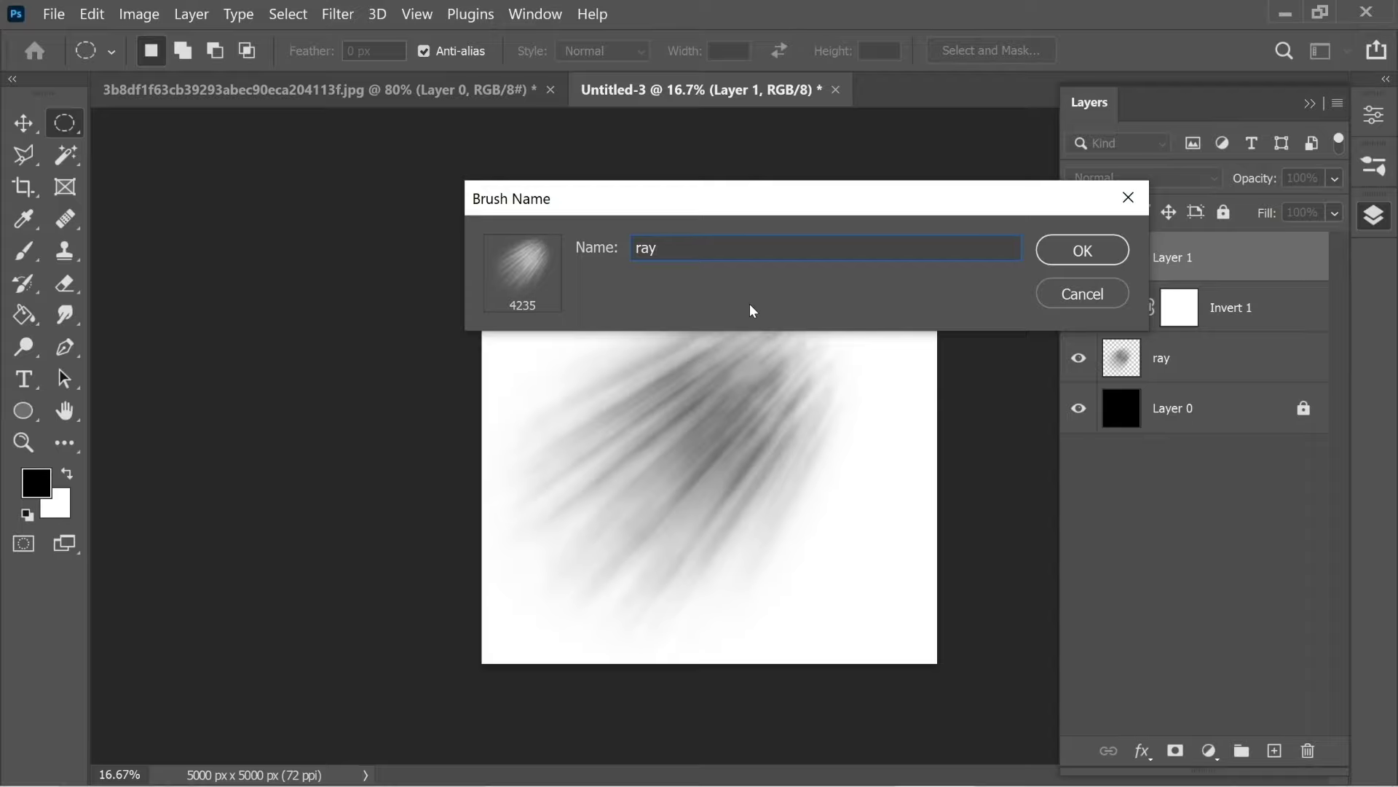
text(2)
click(1082, 252)
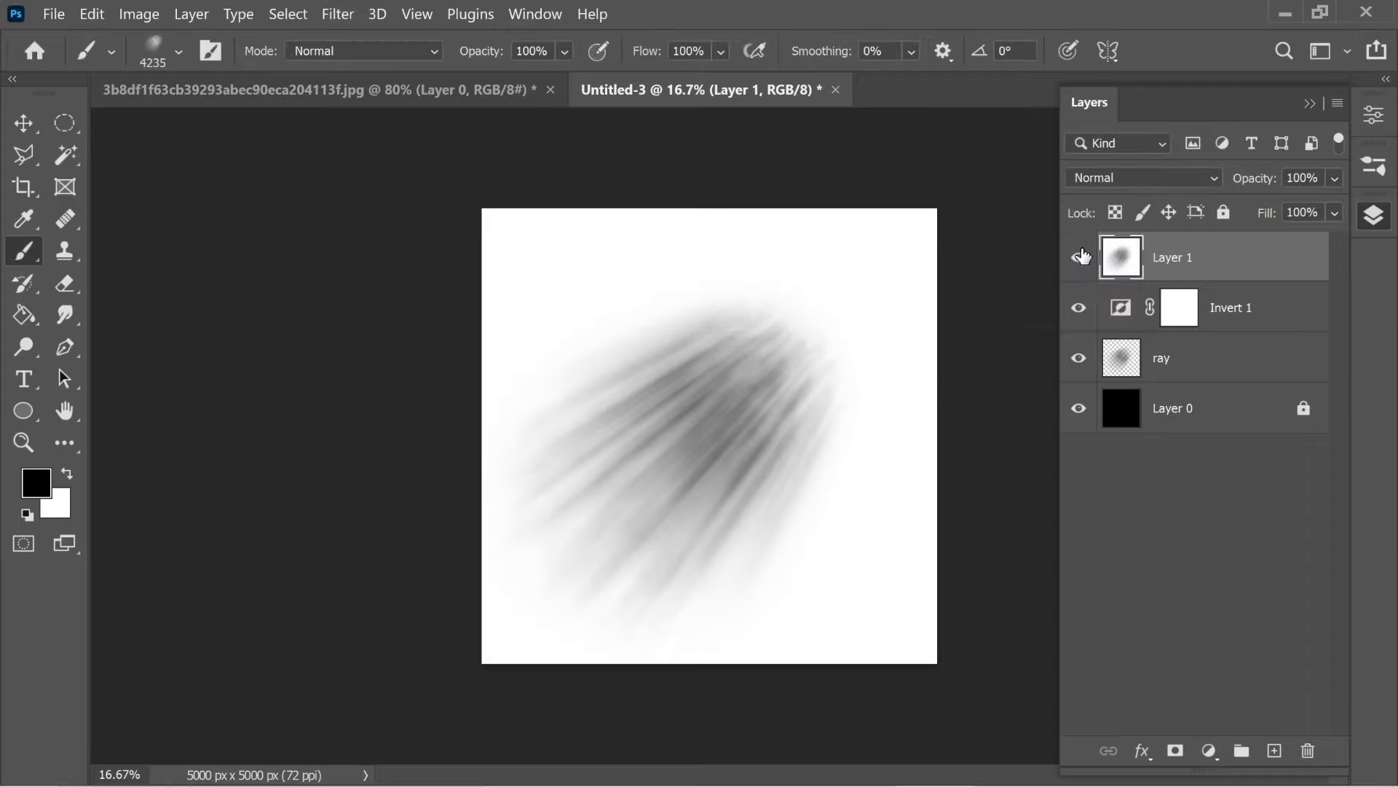
key(v)
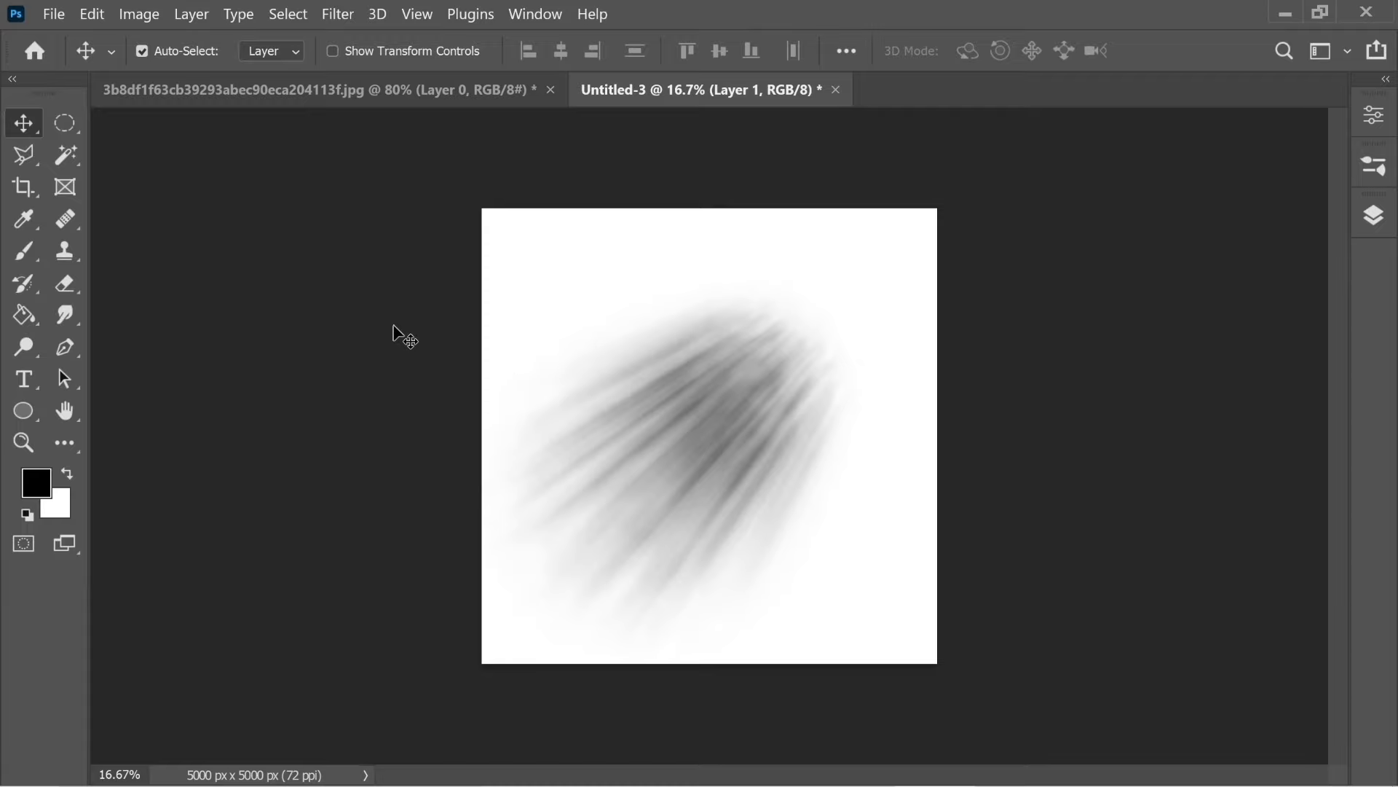
Step: On the window room photo, pick the ray2 brush and set its size to 1200 px
click(407, 89)
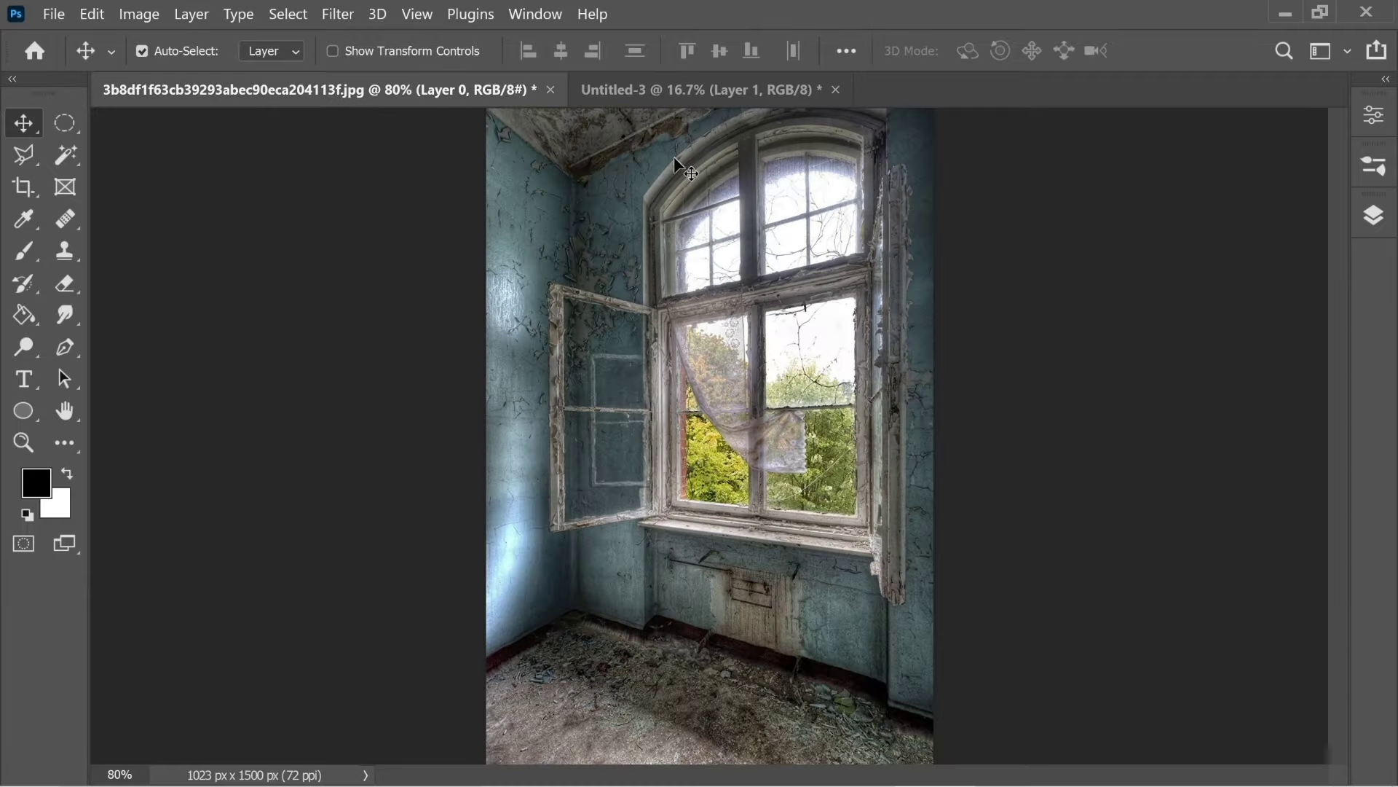
click(526, 18)
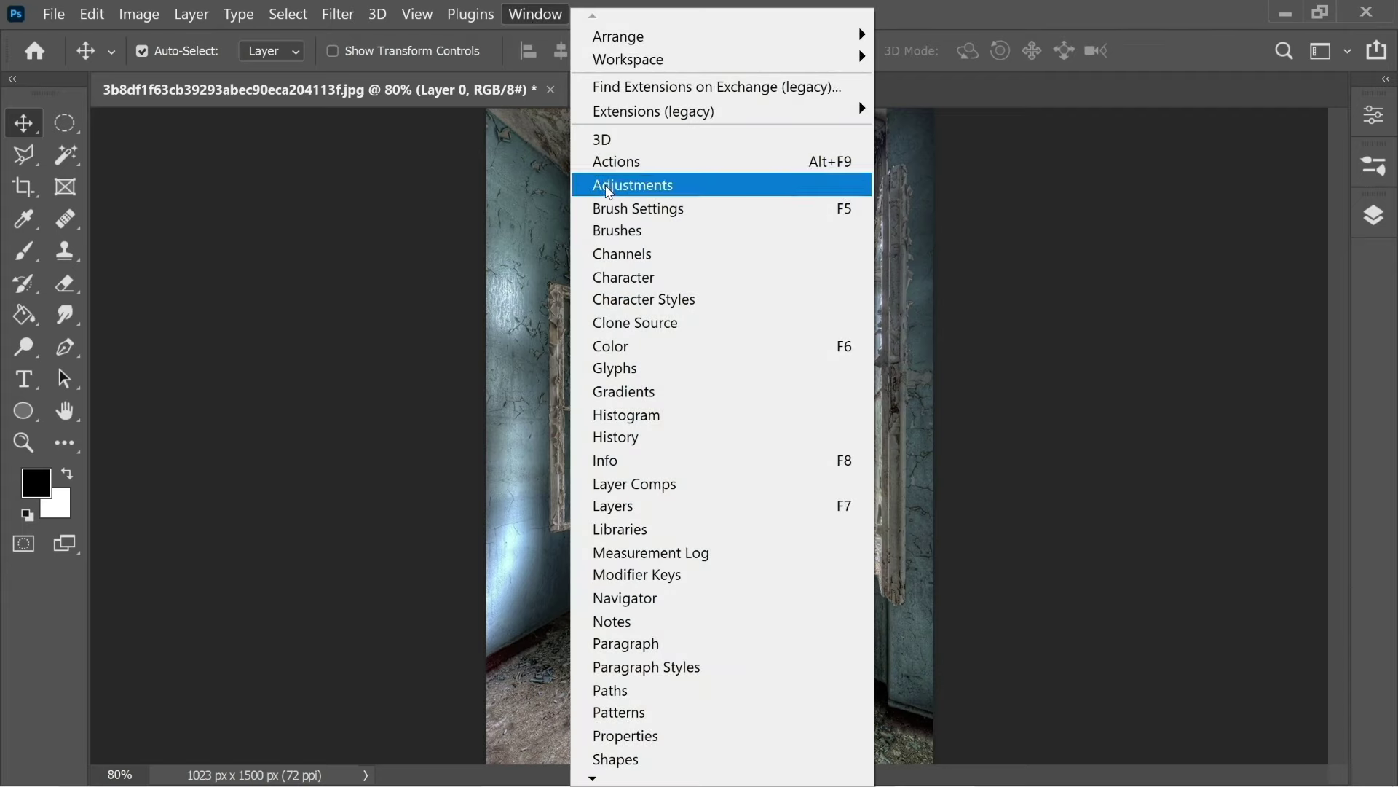
click(618, 230)
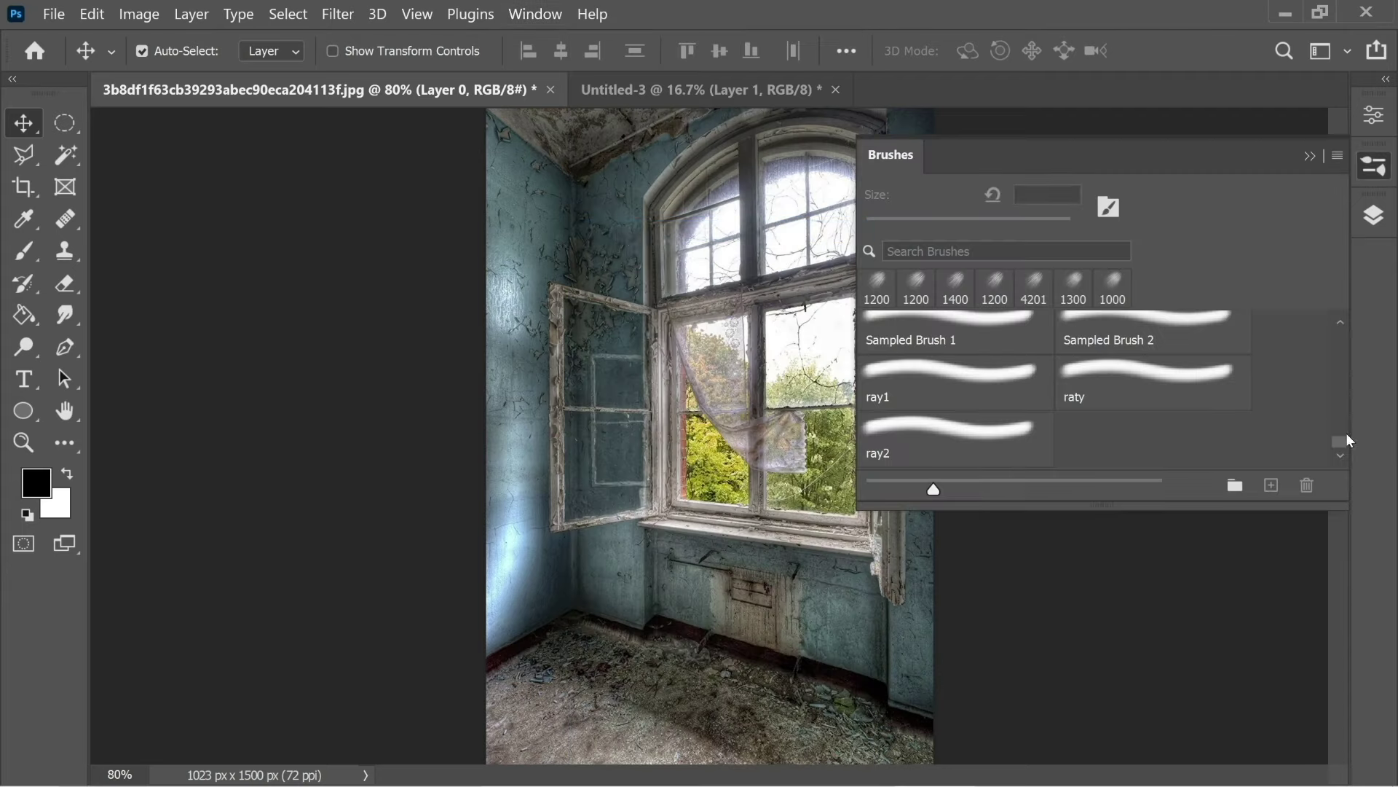
click(1016, 436)
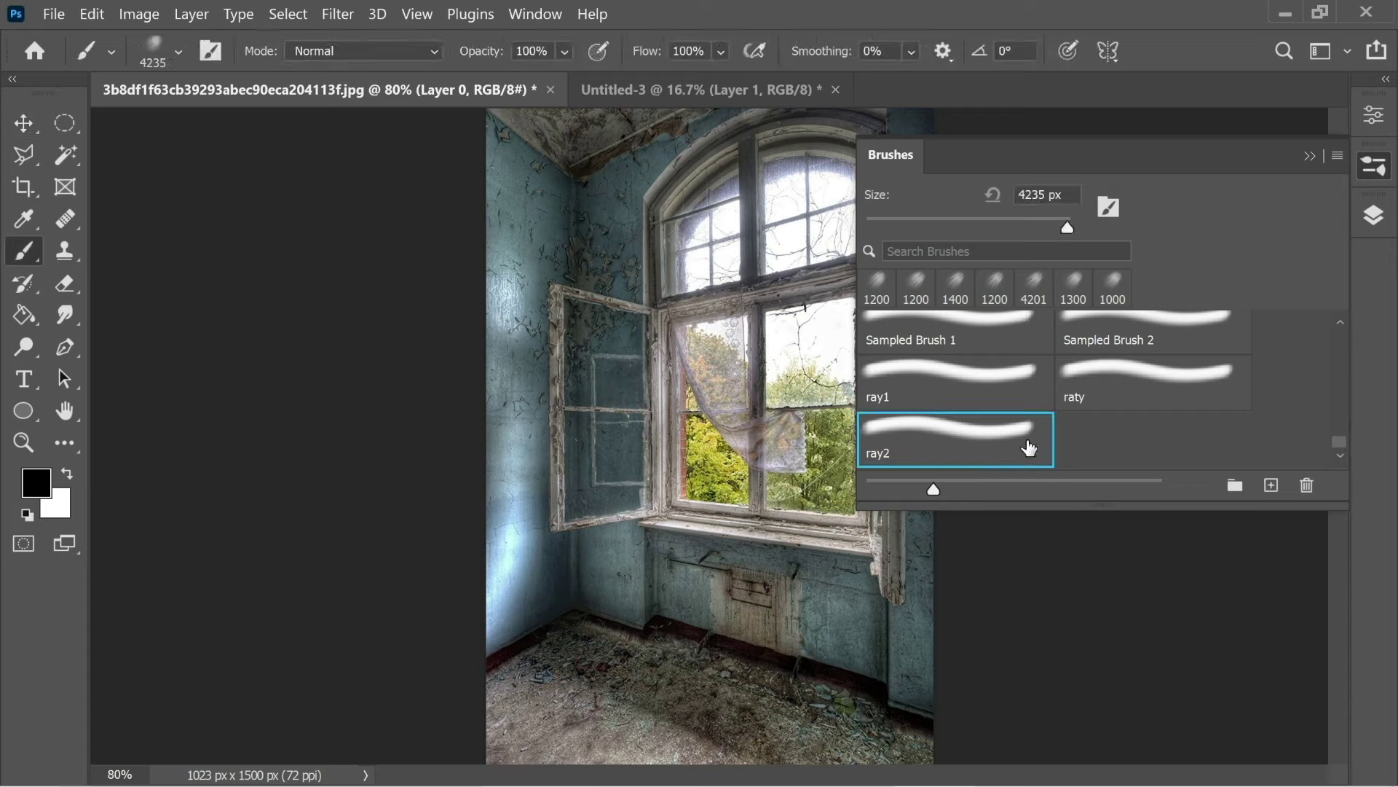
click(1042, 195)
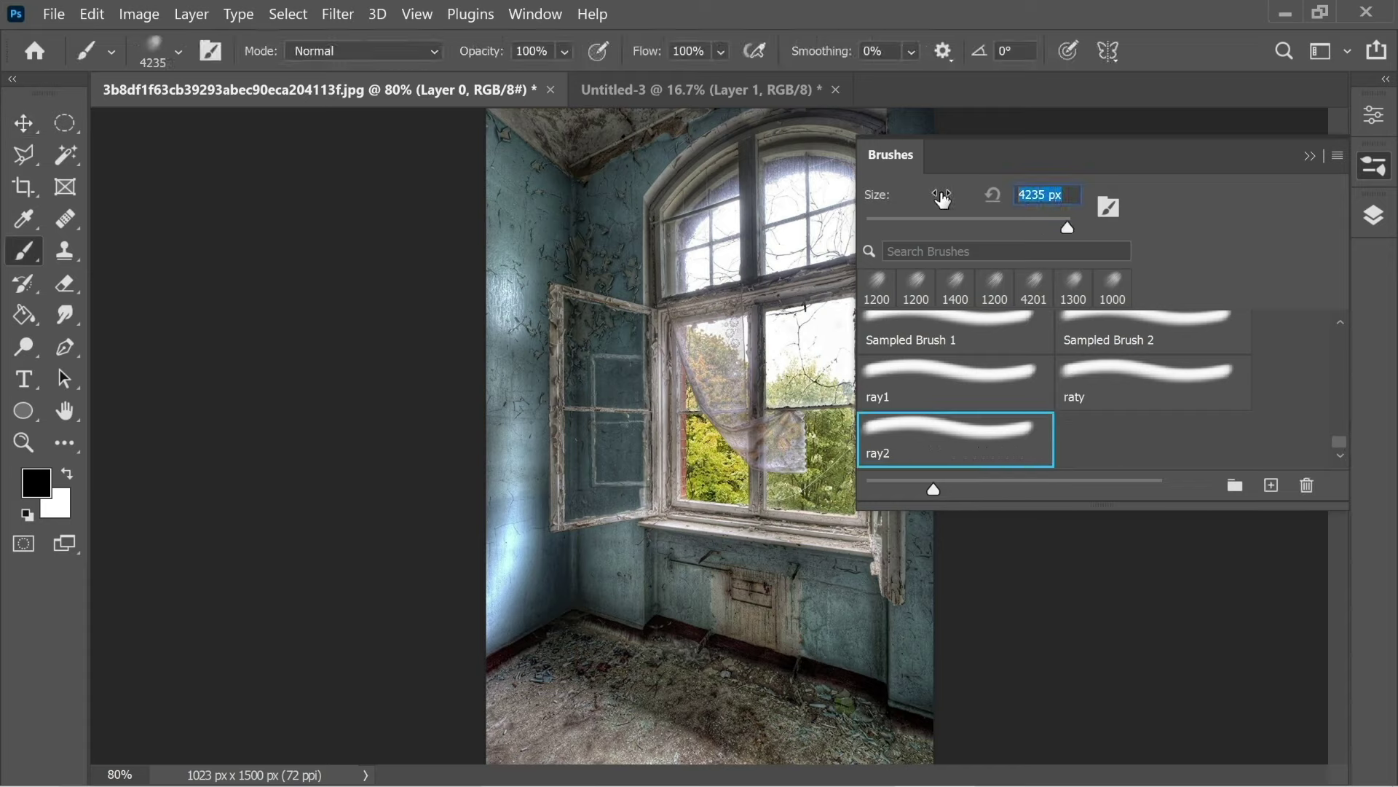
text(1200)
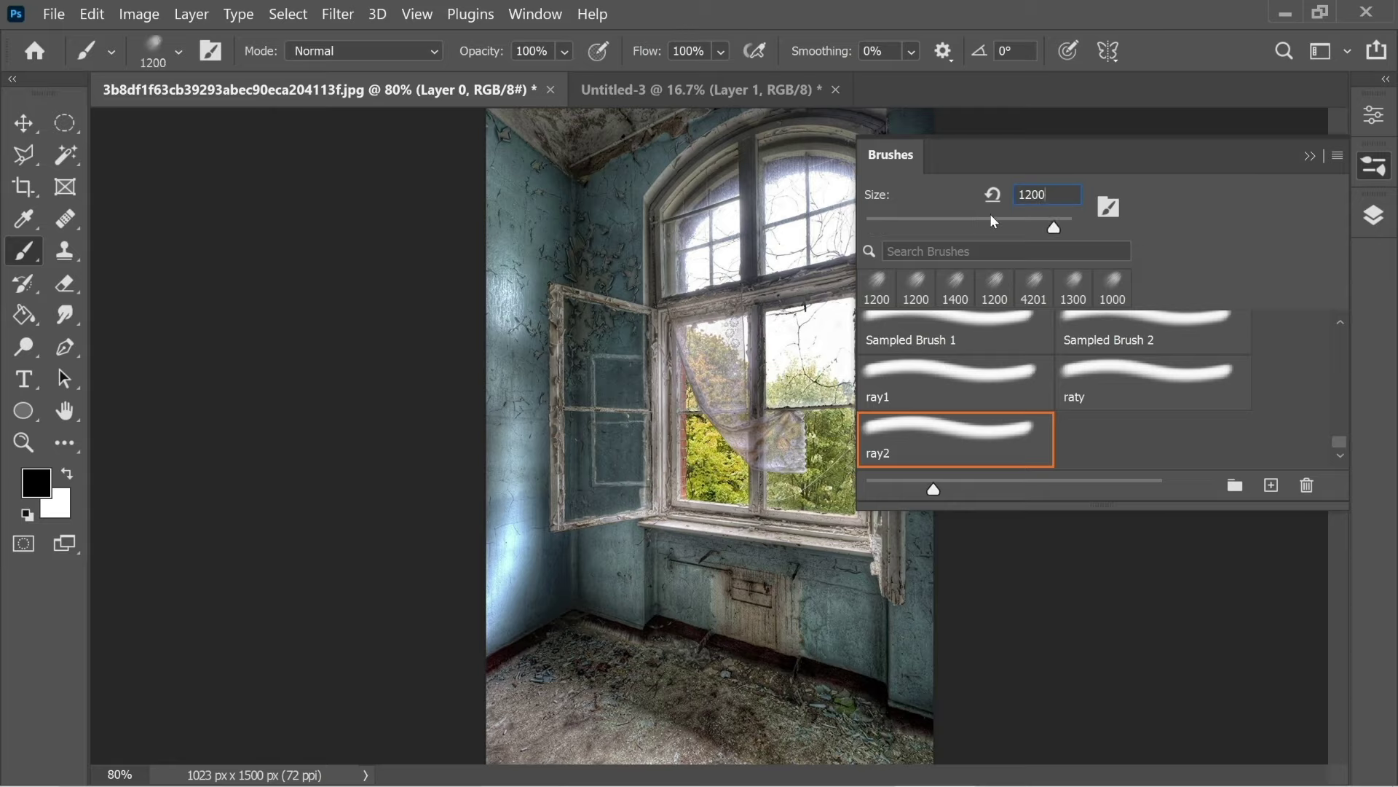
click(1316, 156)
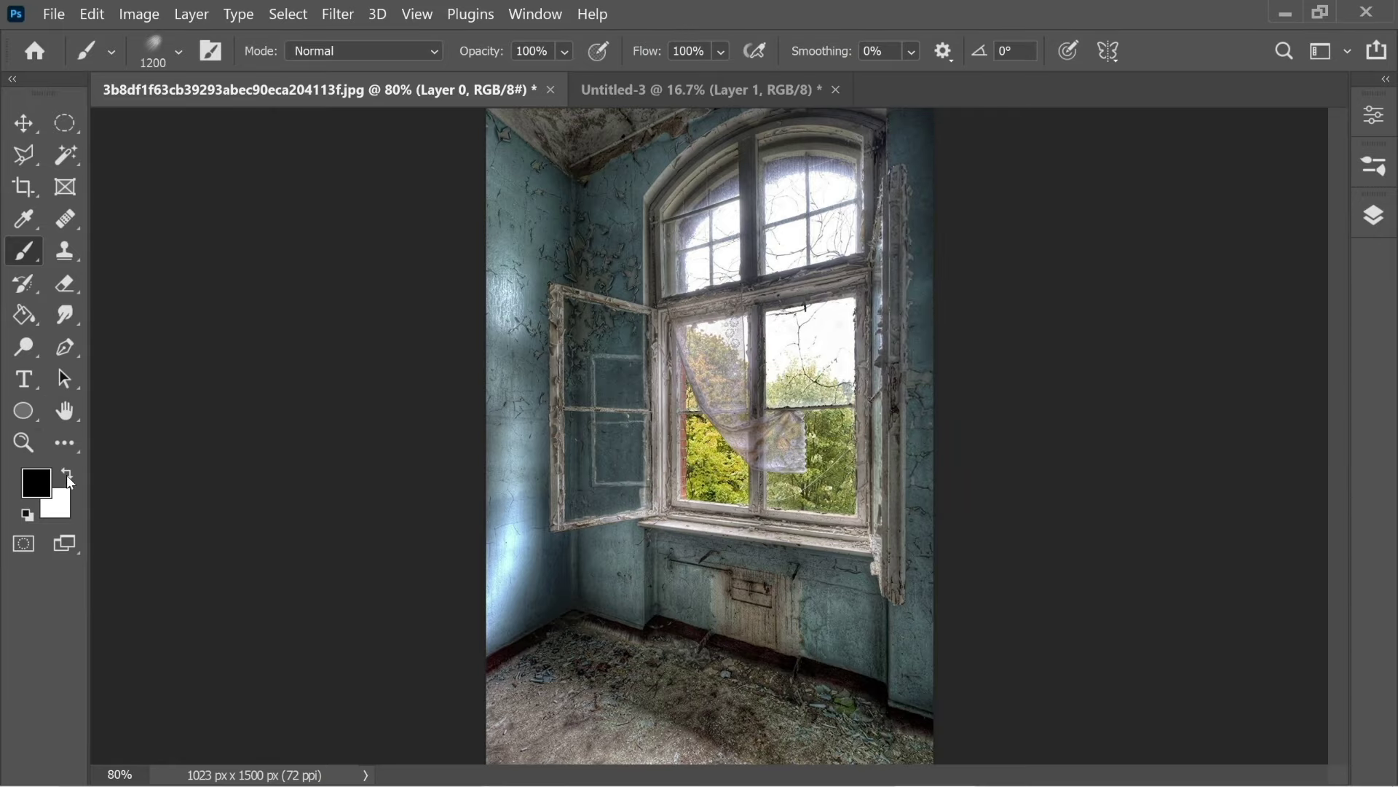
Step: Swap colours to a white foreground and stamp the ray2 brush once over the window
click(66, 475)
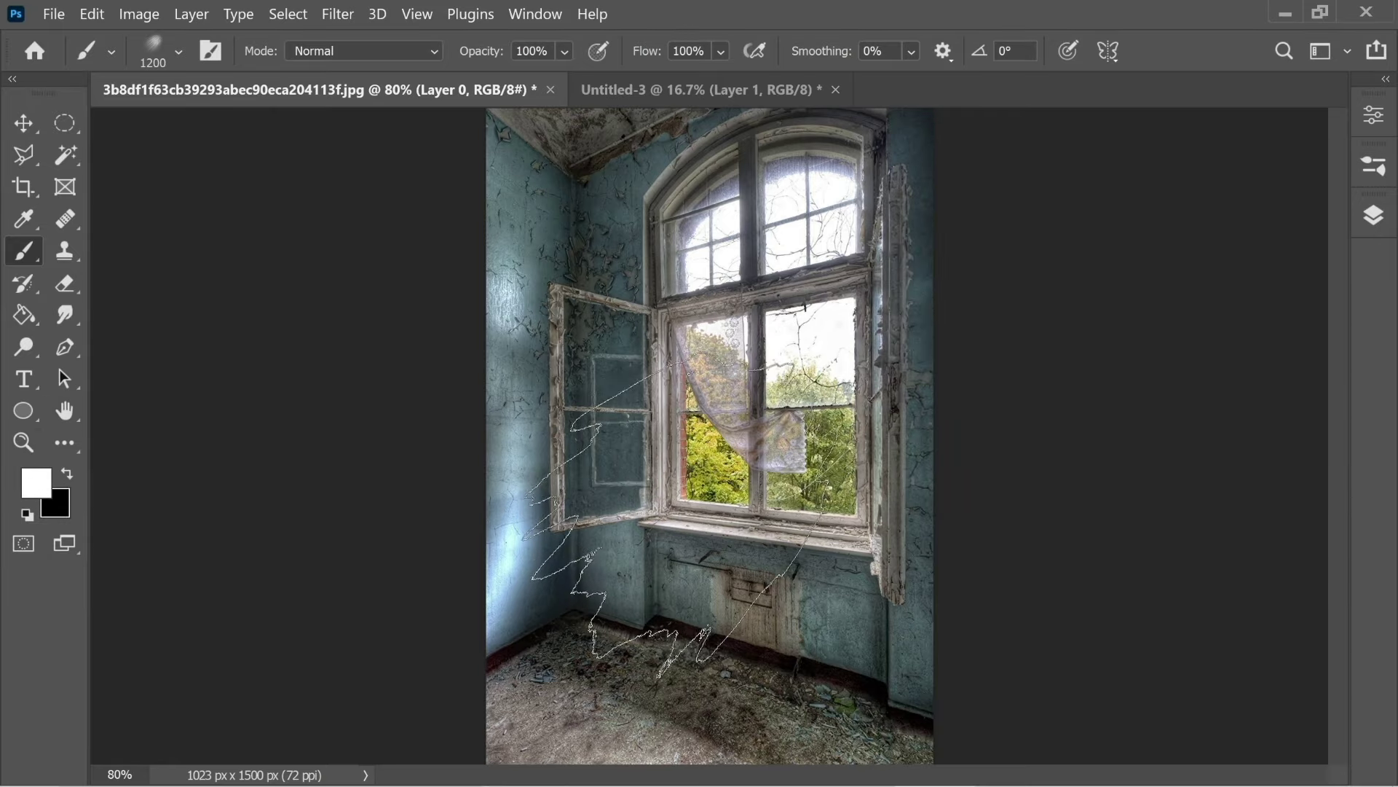
click(692, 539)
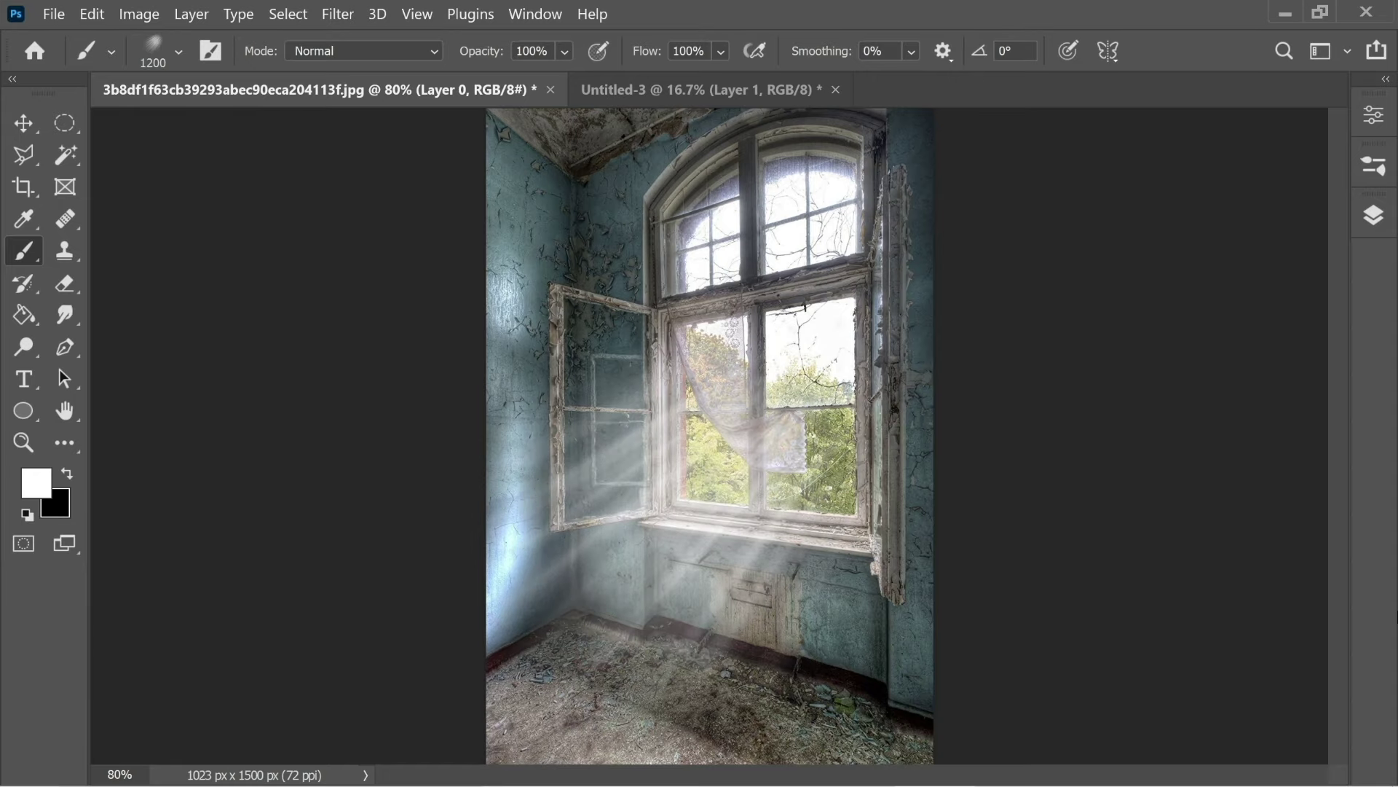